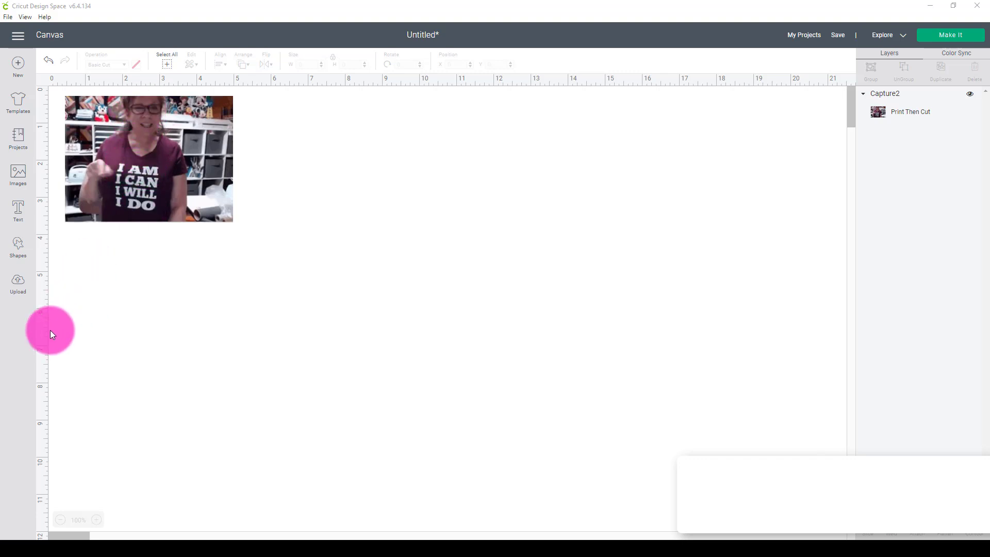
# Add a four-line text block reading I AM, I CAN, I WILL, I DO and place it to the right of the photo
pyautogui.click(19, 210)
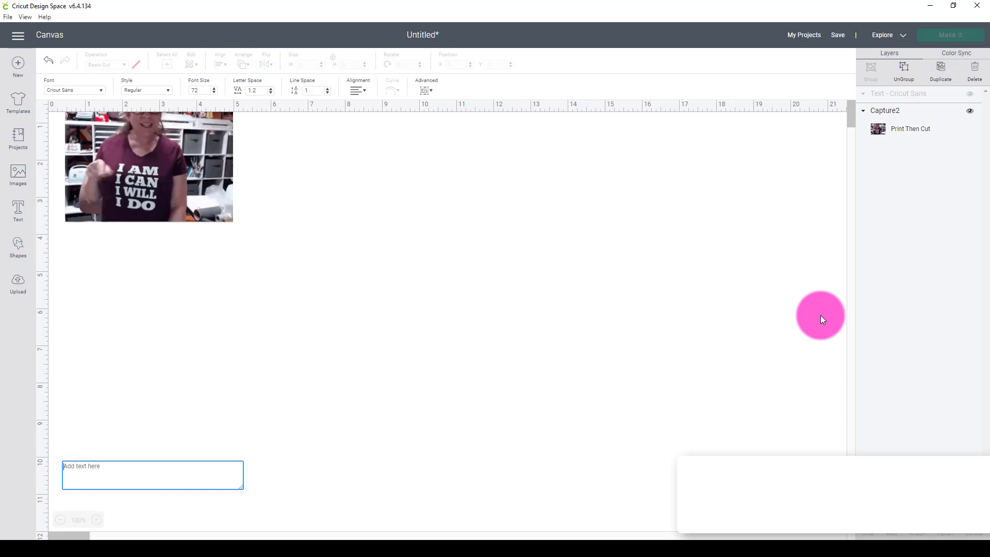
pyautogui.write('I AM')
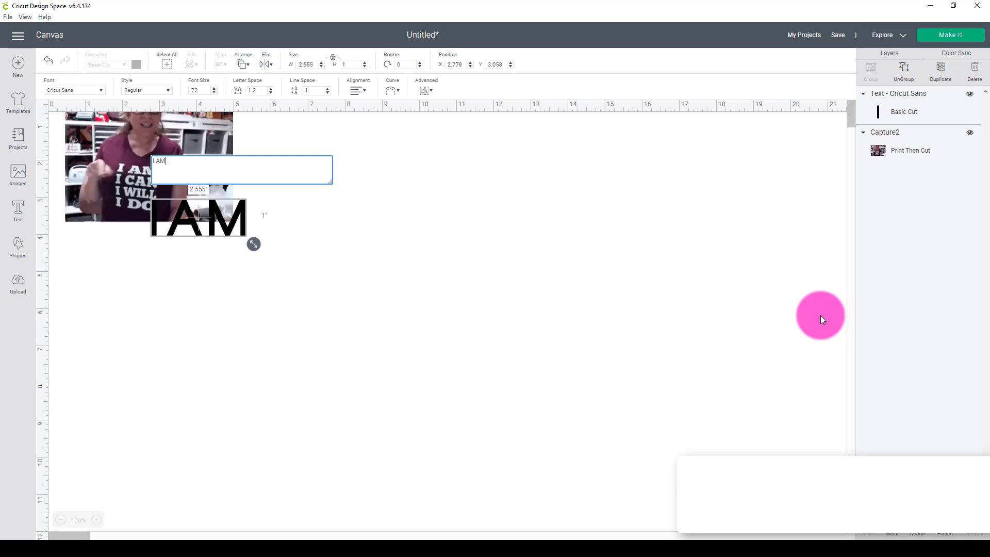
pyautogui.press('Return')
pyautogui.write('I CAN ')
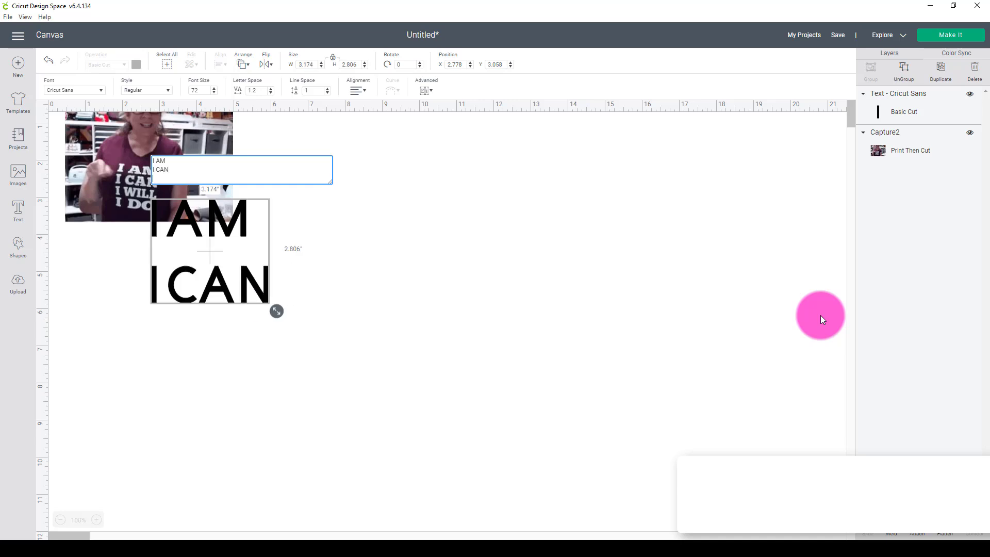
pyautogui.write('I WILL')
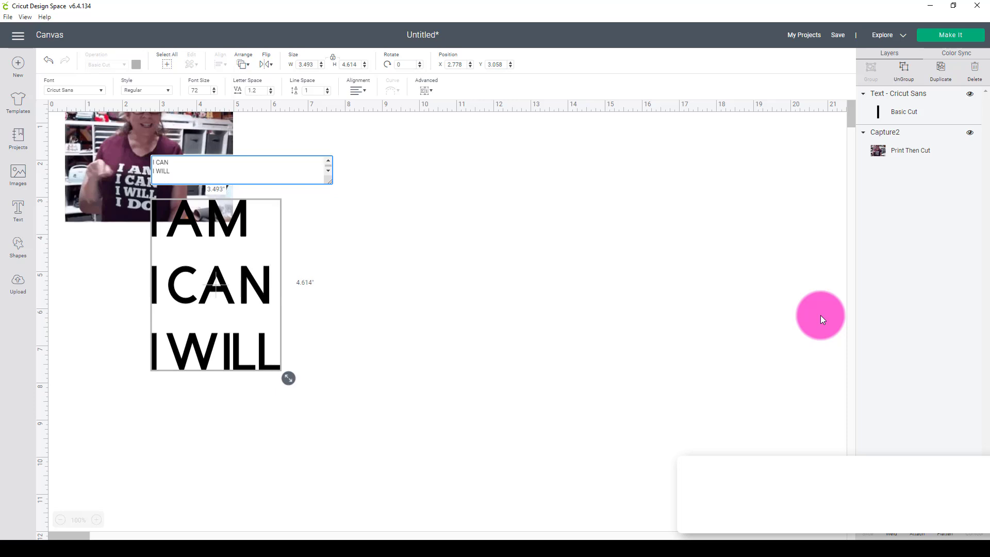
pyautogui.press('Return')
pyautogui.write('I')
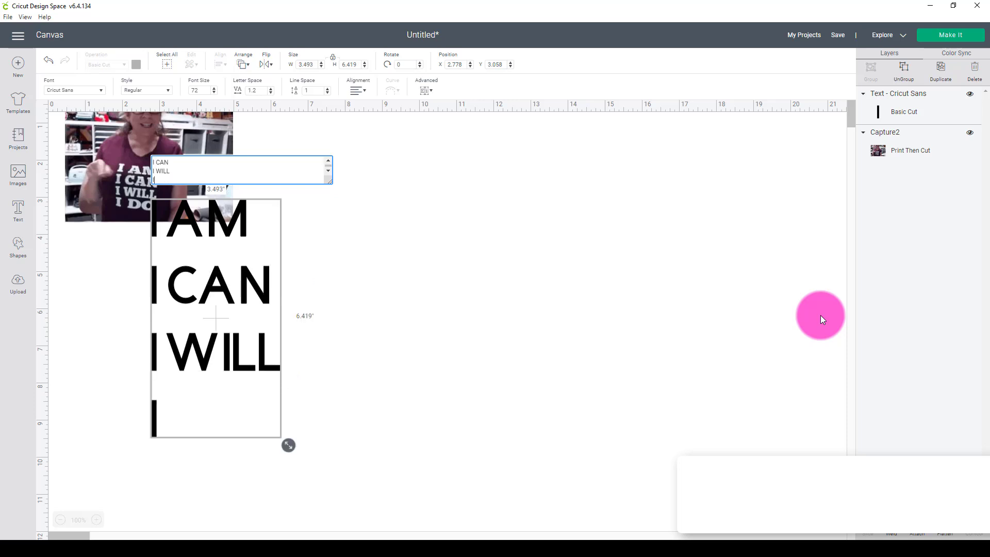
pyautogui.write(' DO')
pyautogui.press('Return')
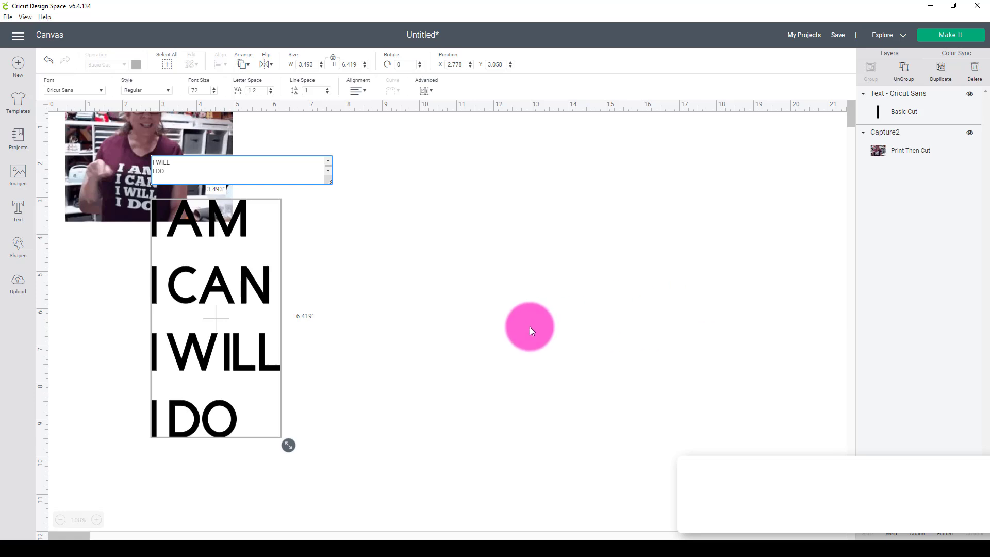
pyautogui.click(531, 329)
pyautogui.moveTo(246, 302); pyautogui.dragTo(400, 248)
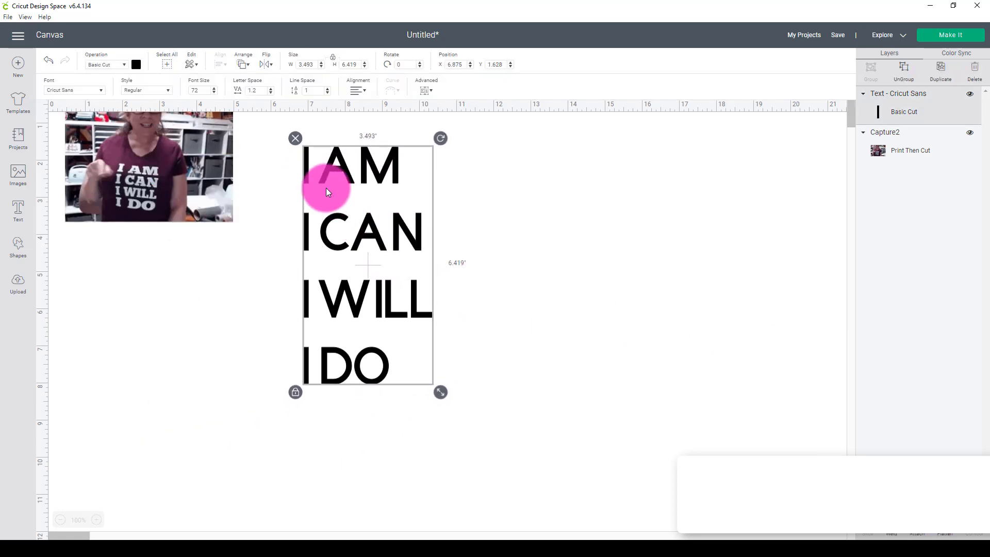
# Search the fonts for CHUNK and apply ChunkFive Ex to the text block
pyautogui.click(102, 93)
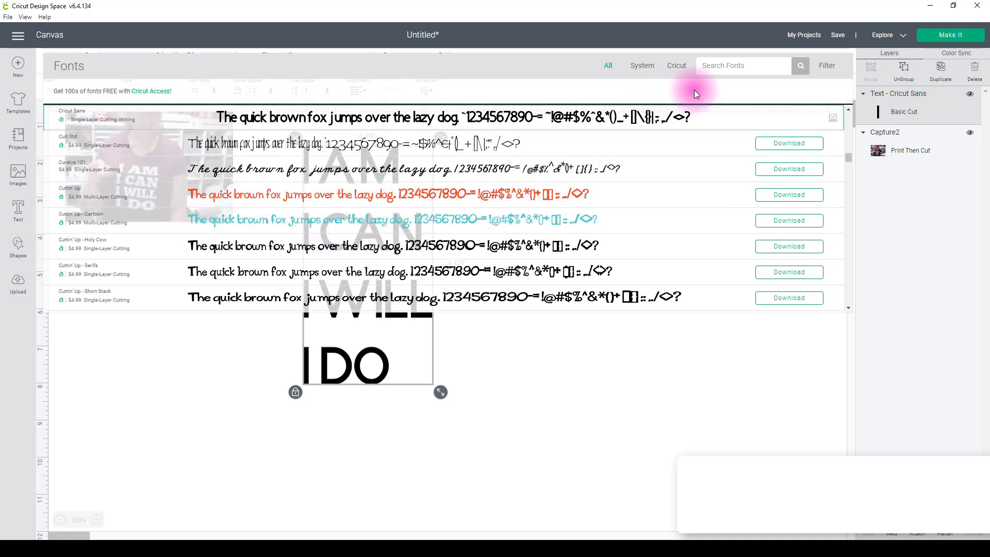
pyautogui.click(721, 67)
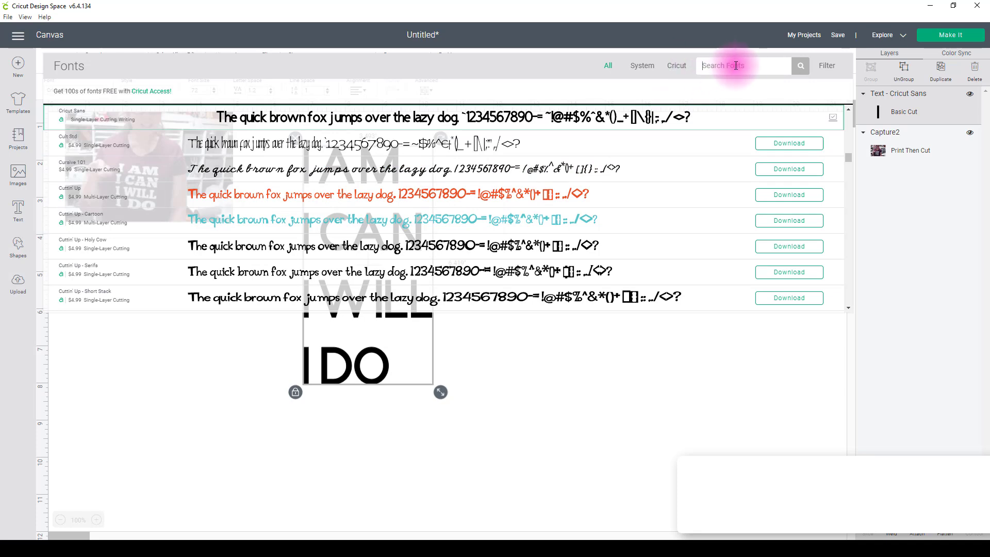
pyautogui.write('CHUC')
pyautogui.write('UNK')
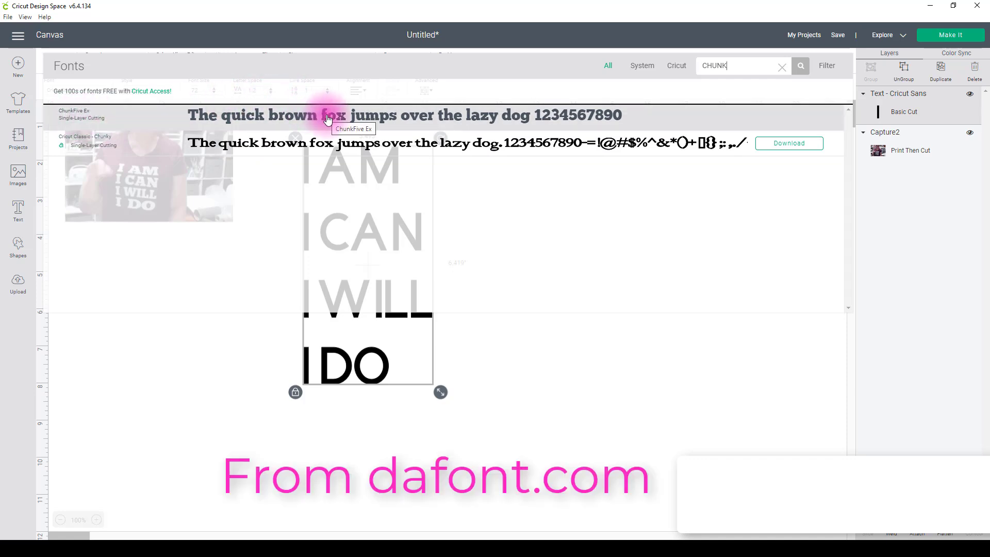
pyautogui.click(513, 116)
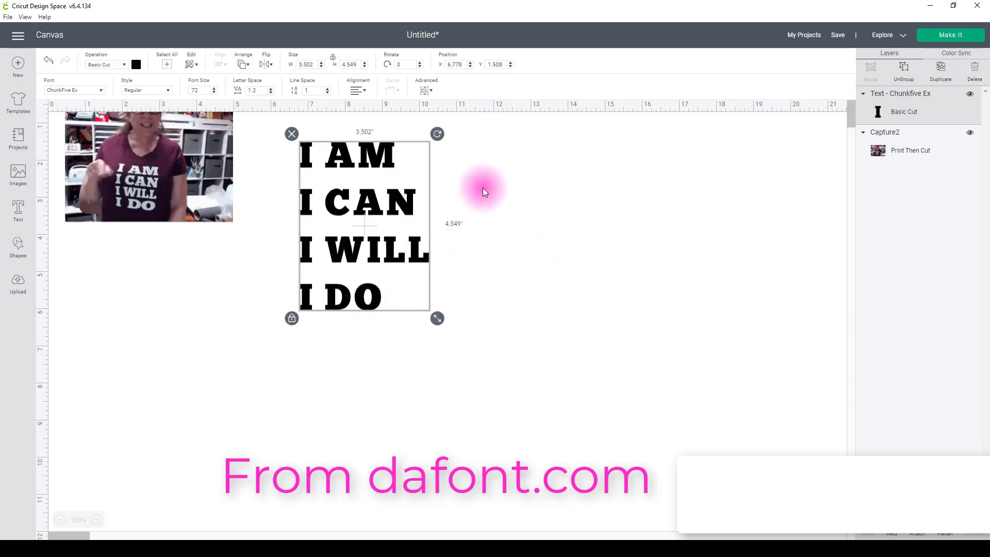
pyautogui.click(436, 227)
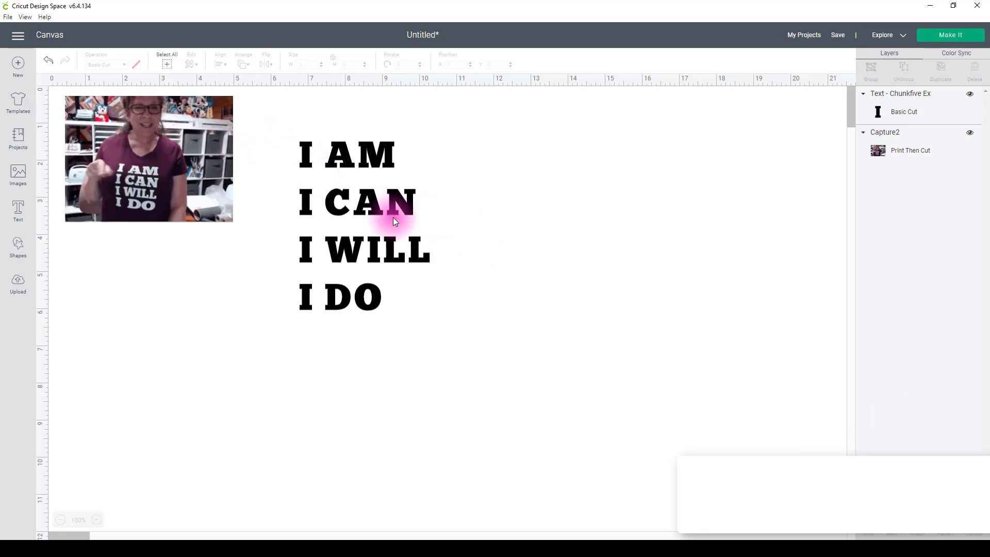
# Ungroup the text block into individual letters and group the letters of the I AM line
pyautogui.rightClick(357, 169)
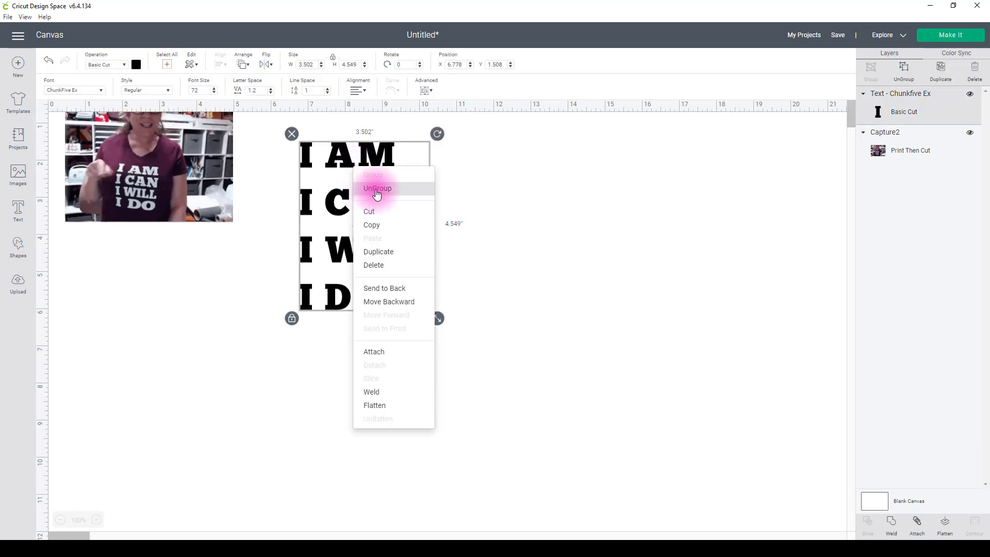
pyautogui.click(904, 73)
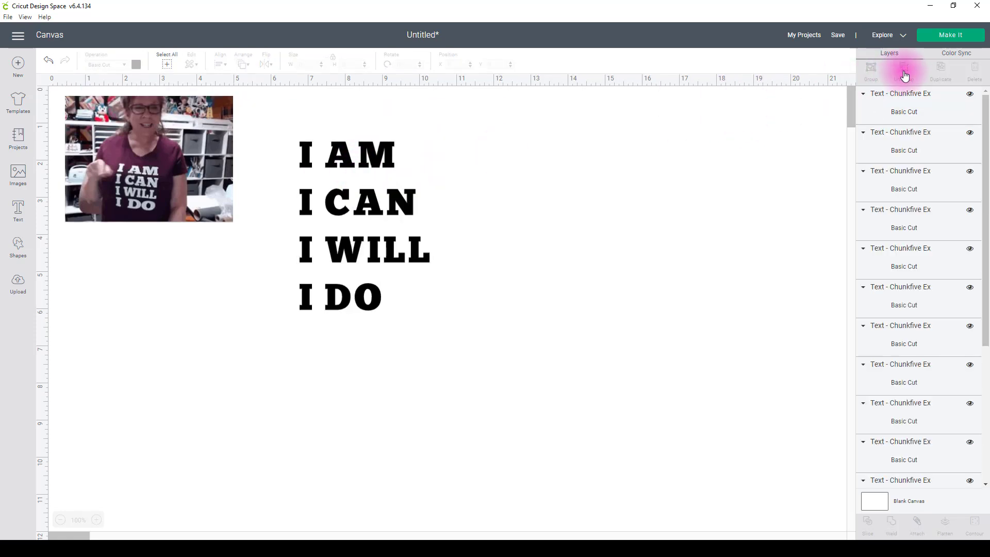
pyautogui.moveTo(285, 139); pyautogui.dragTo(408, 167)
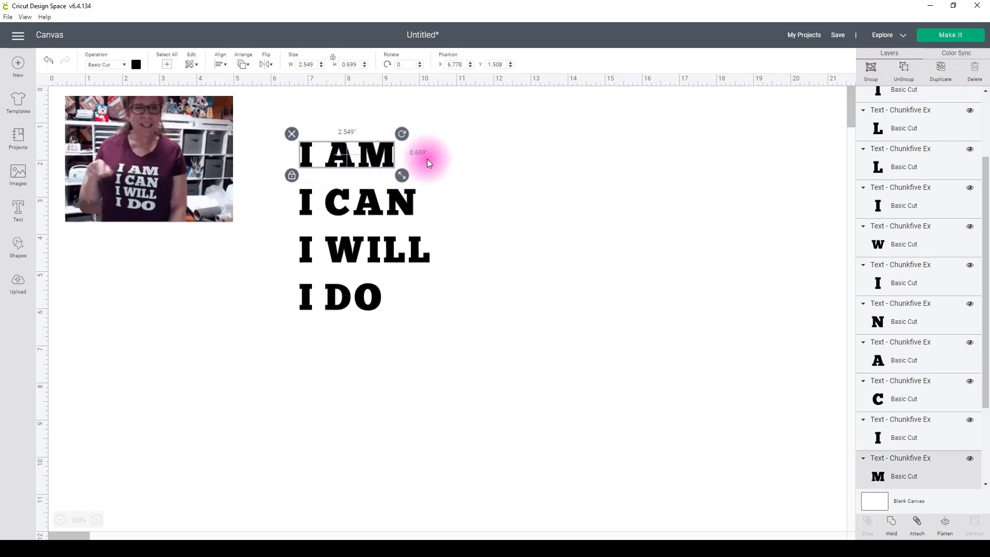
pyautogui.click(385, 159)
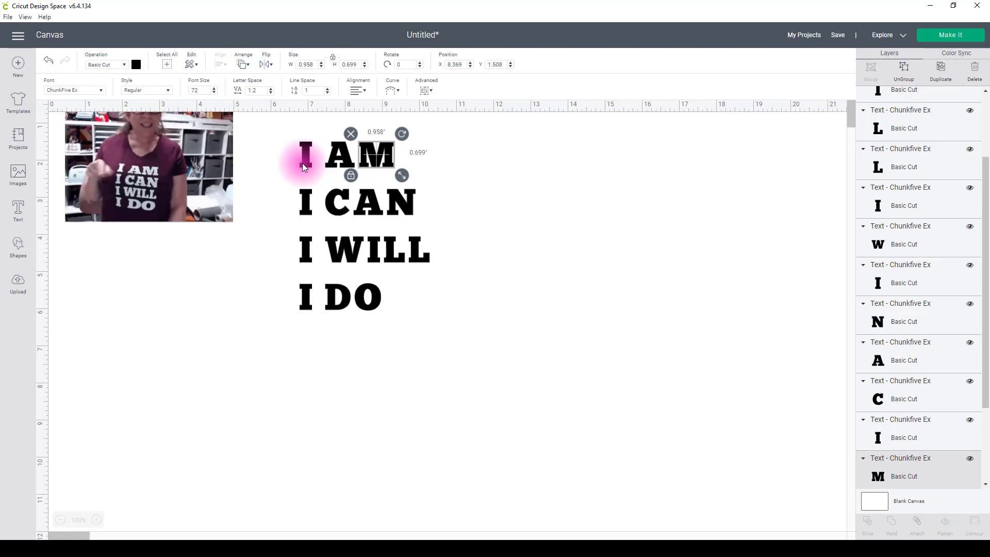
pyautogui.click(429, 161)
pyautogui.moveTo(296, 139); pyautogui.dragTo(428, 170)
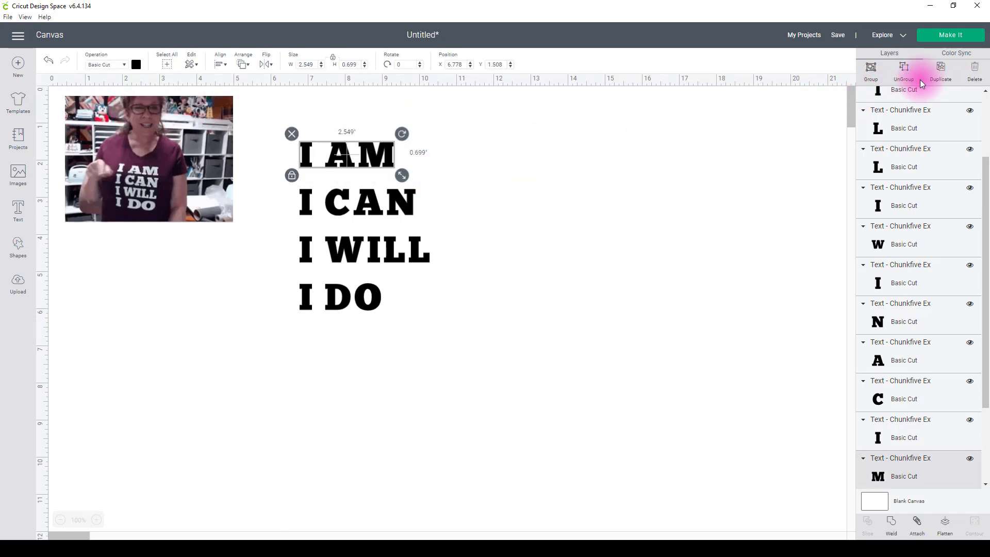
pyautogui.click(871, 69)
# Group the letters of the I CAN, I WILL and I DO lines, each line as its own group
pyautogui.moveTo(448, 216); pyautogui.dragTo(287, 189)
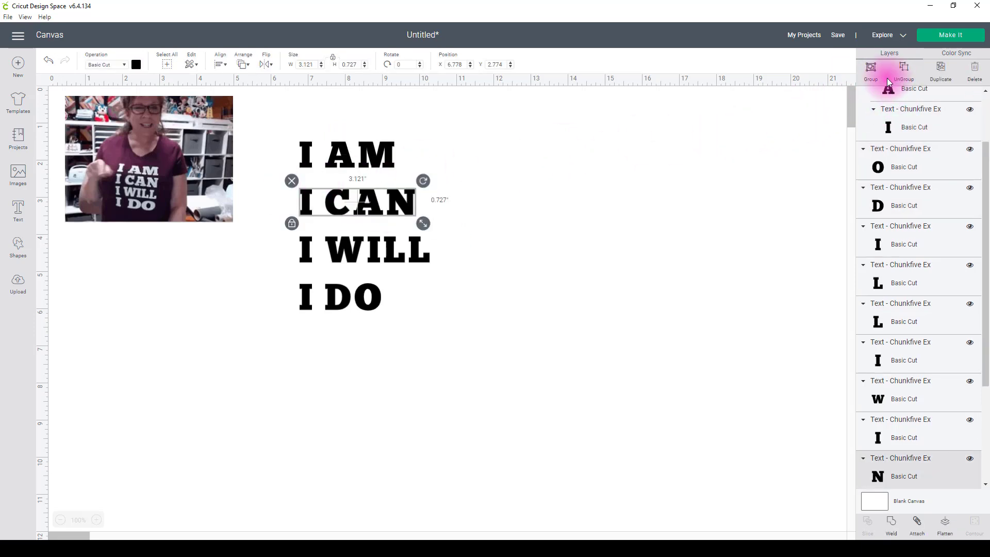
pyautogui.click(872, 67)
pyautogui.moveTo(447, 268); pyautogui.dragTo(286, 243)
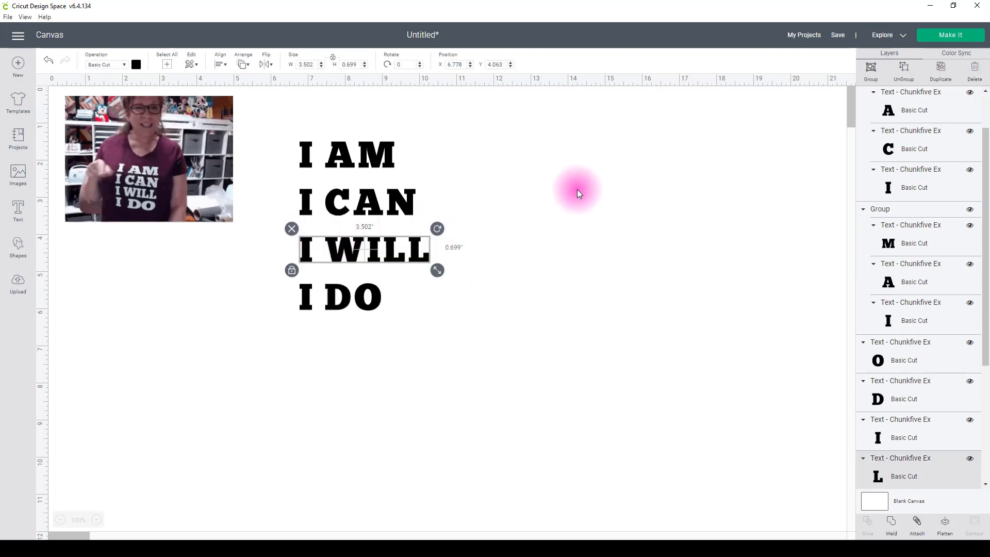
pyautogui.click(873, 73)
pyautogui.moveTo(420, 321); pyautogui.dragTo(289, 289)
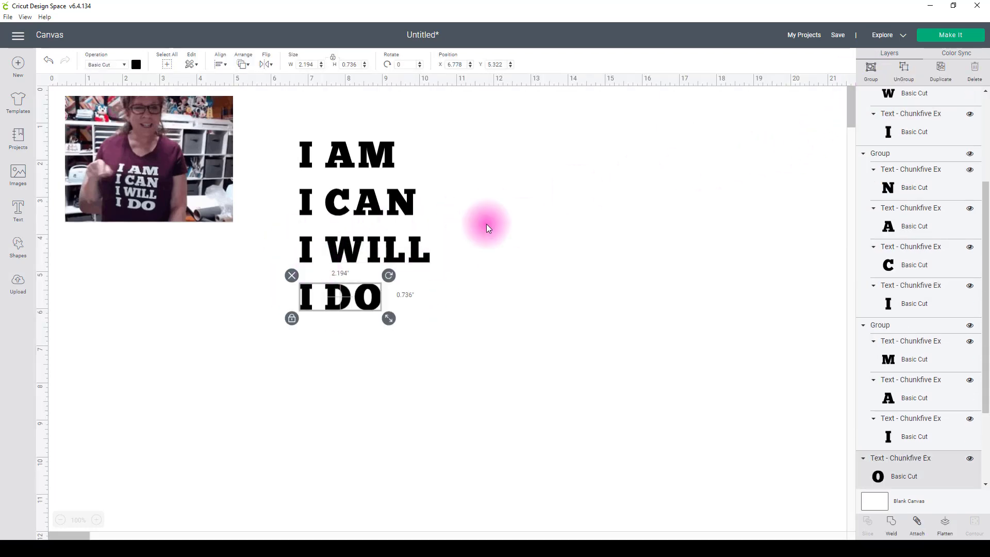
pyautogui.click(871, 68)
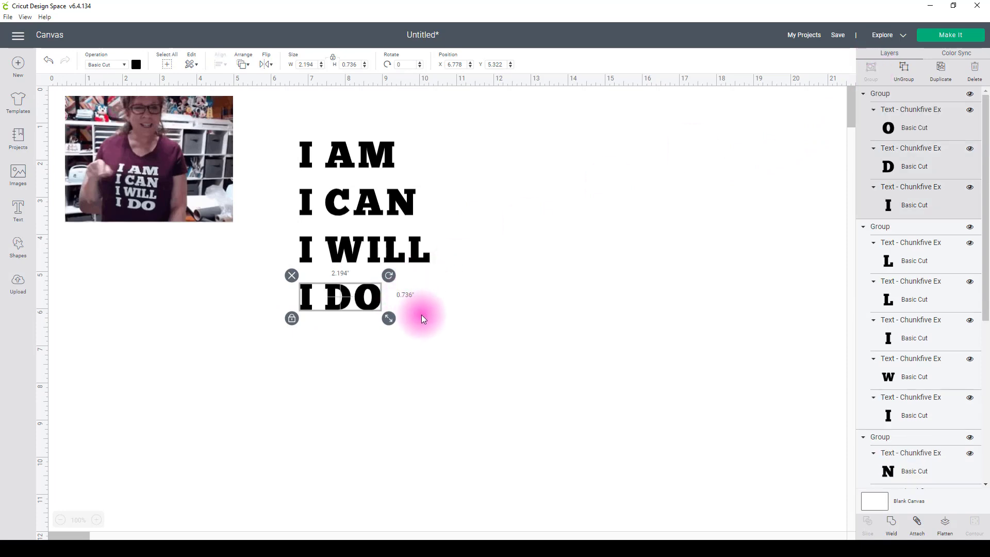
# Align all four line groups to their left edge
pyautogui.moveTo(440, 344); pyautogui.dragTo(281, 128)
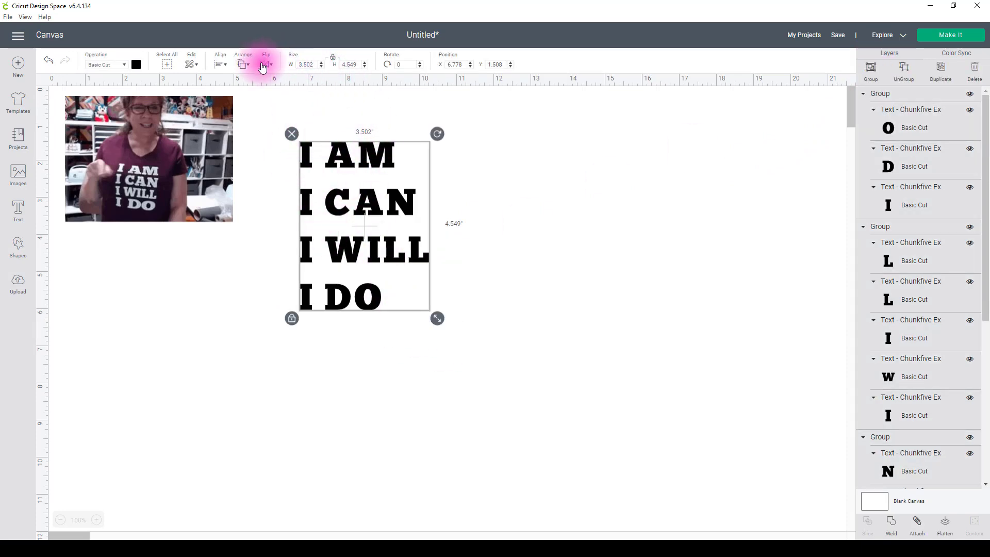
pyautogui.click(221, 64)
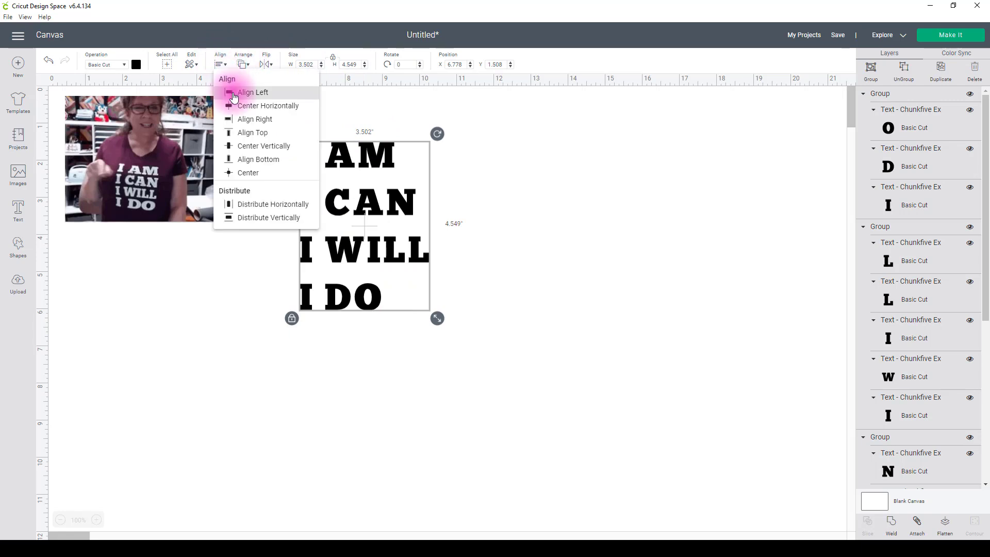
pyautogui.click(287, 92)
pyautogui.click(552, 337)
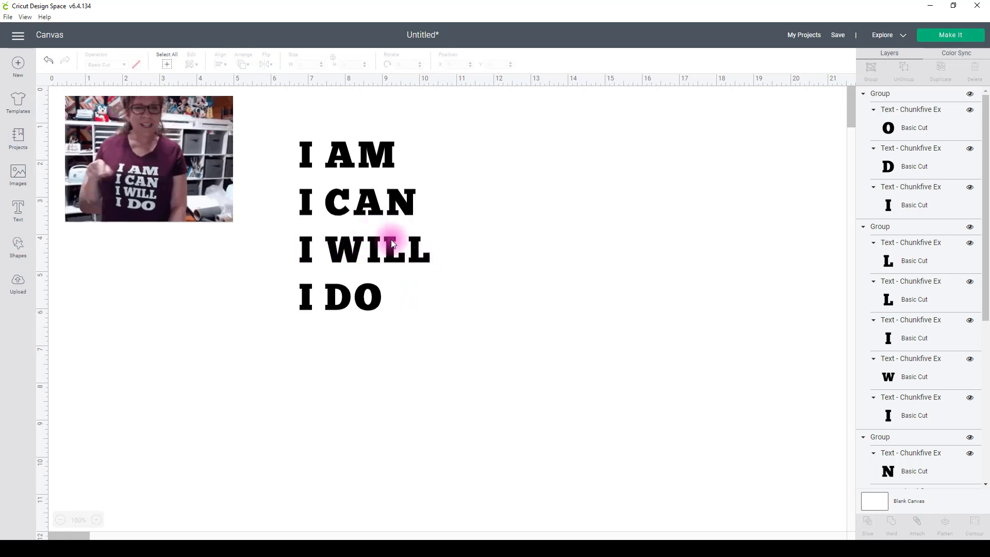
# Set the width of the I WILL line to 3.5 inches
pyautogui.click(379, 259)
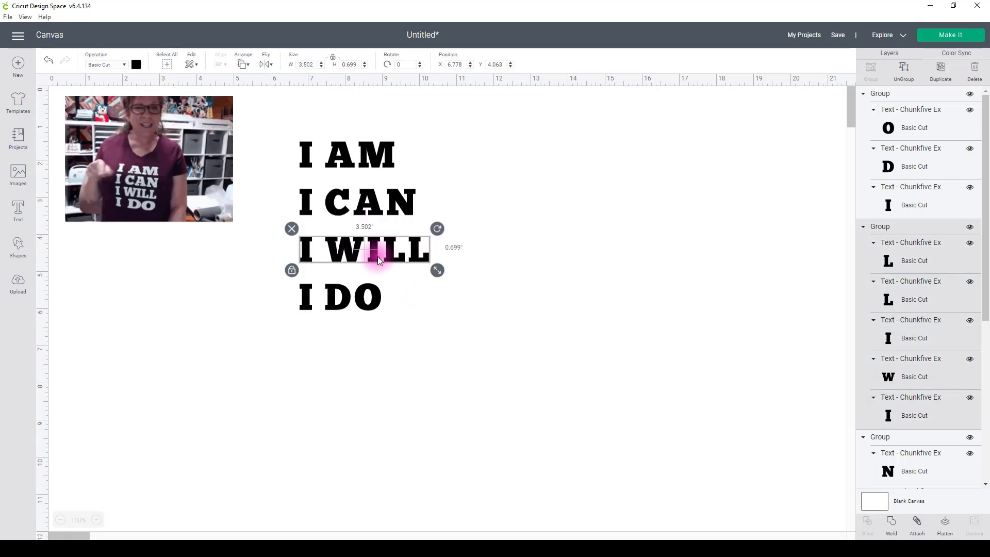
pyautogui.click(313, 64)
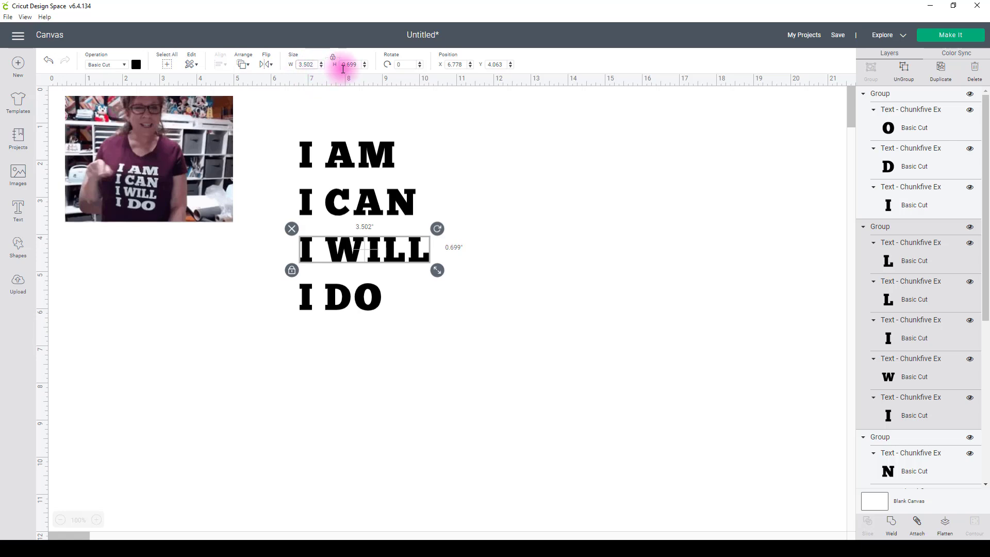
pyautogui.press('Return')
pyautogui.click(508, 203)
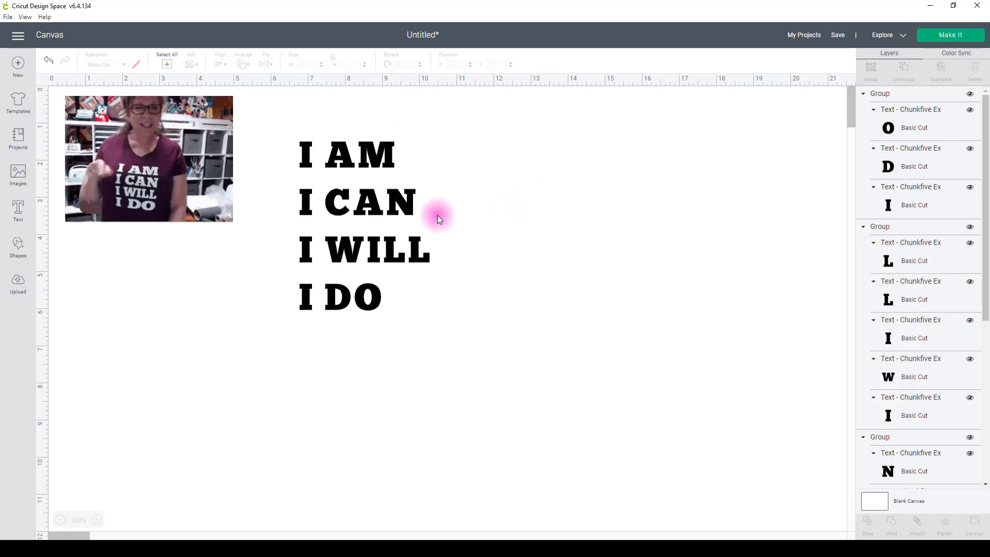
# Unlock the proportions of the I AM line and stretch its width to 3.5 inches
pyautogui.click(366, 156)
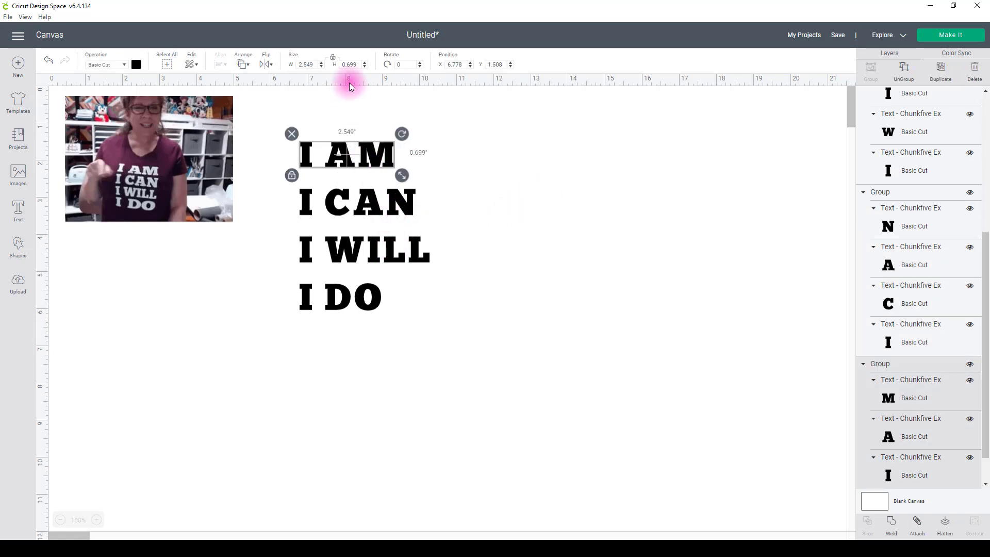
pyautogui.click(334, 62)
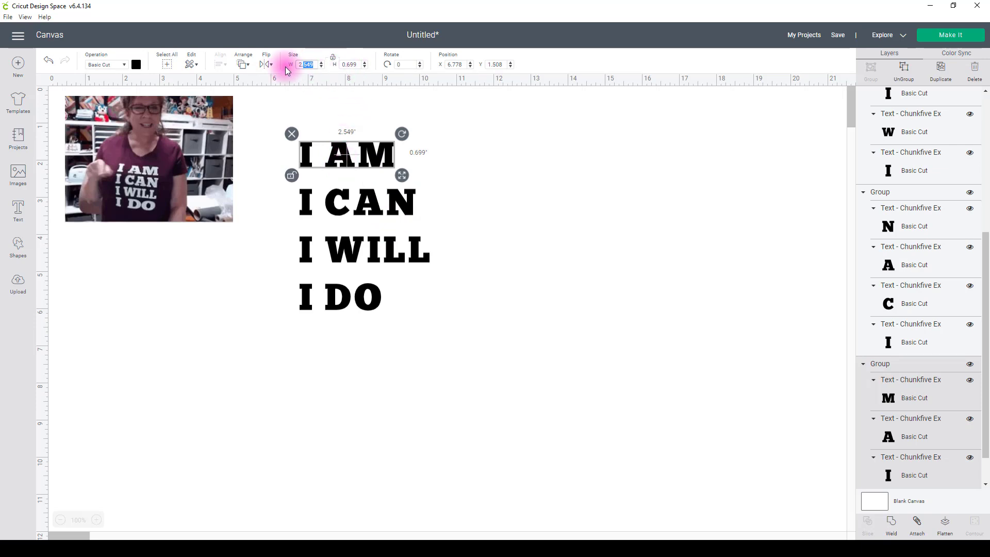
pyautogui.write('3.5')
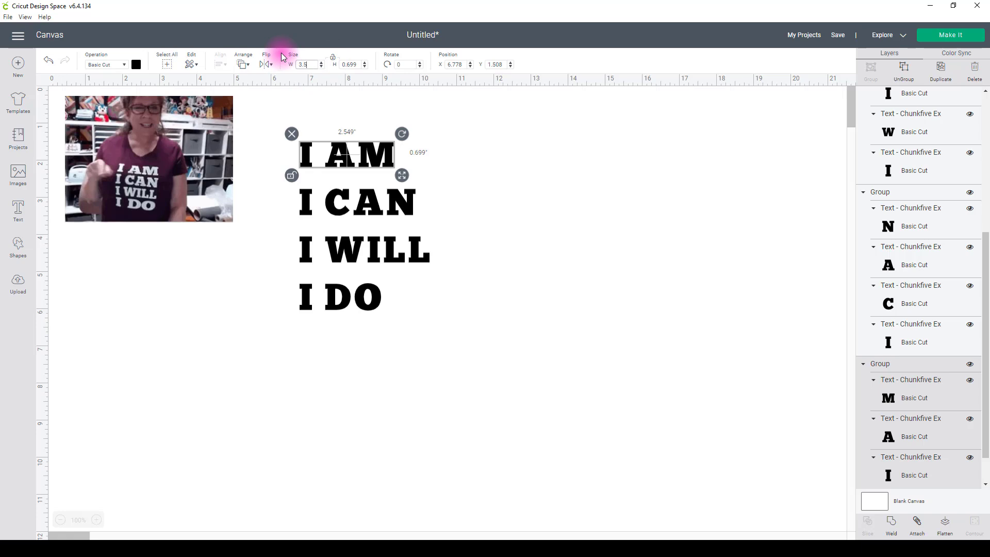
pyautogui.press('Return')
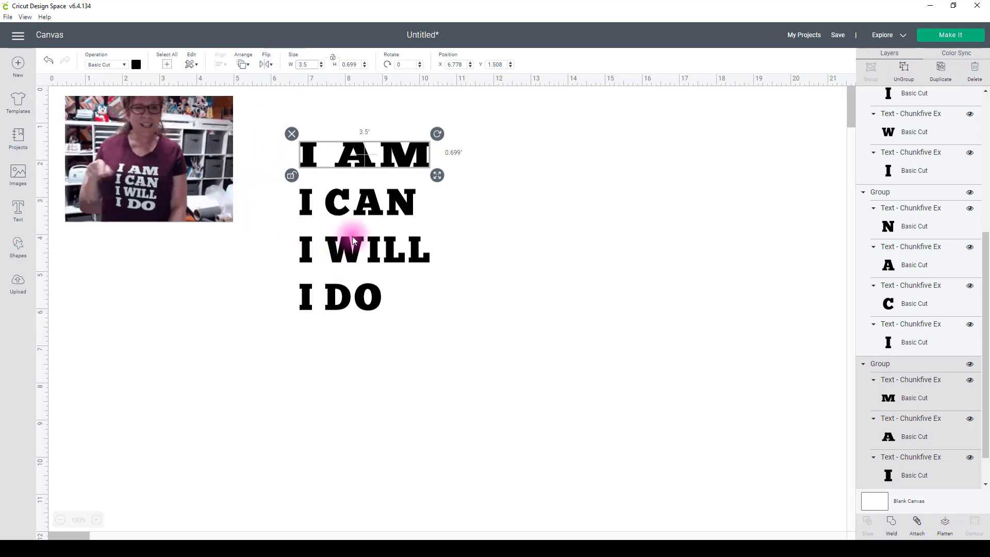
# Resize the I CAN line proportionally to a width of 3.5 inches
pyautogui.click(365, 208)
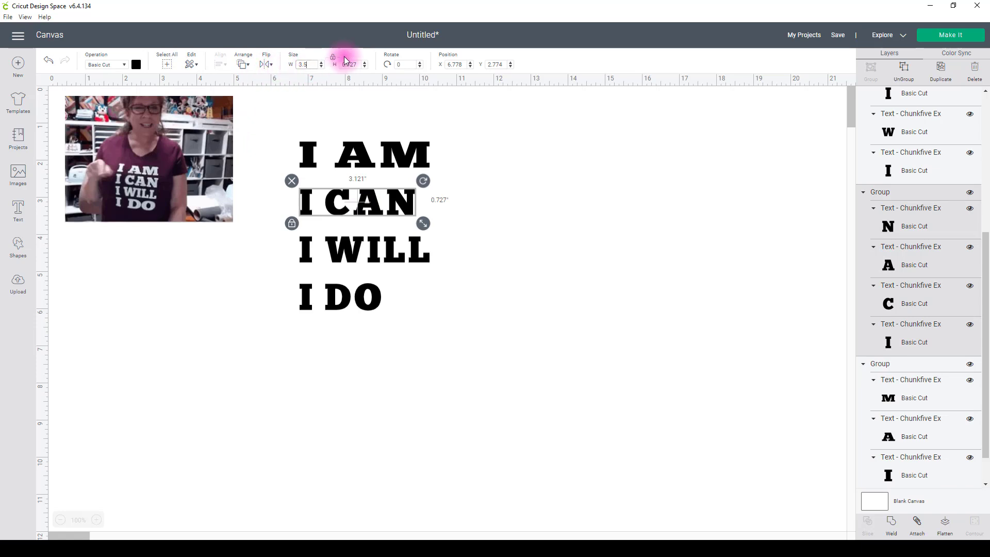
pyautogui.write('3.5')
pyautogui.press('Return')
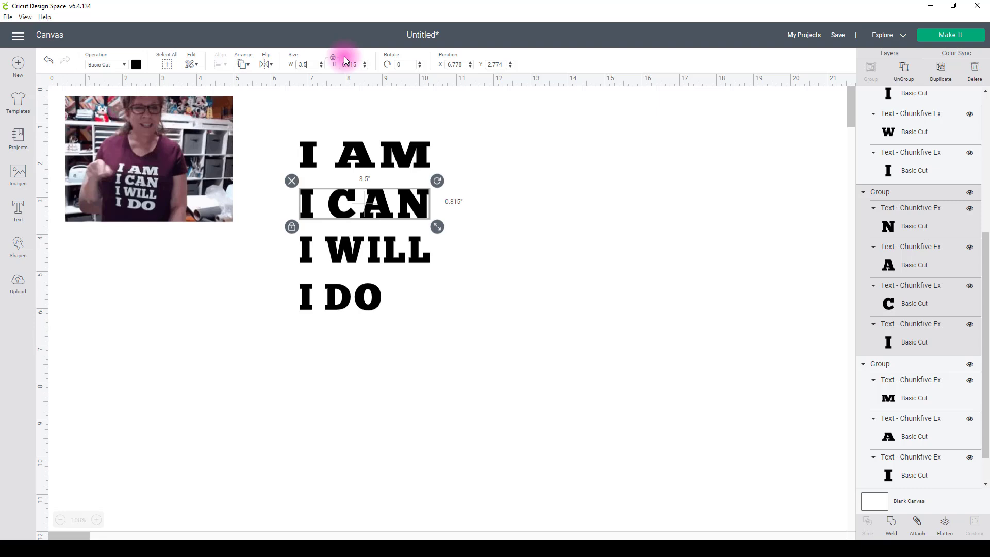
# Resize the I DO line proportionally to a width of 3.5 inches
pyautogui.click(344, 256)
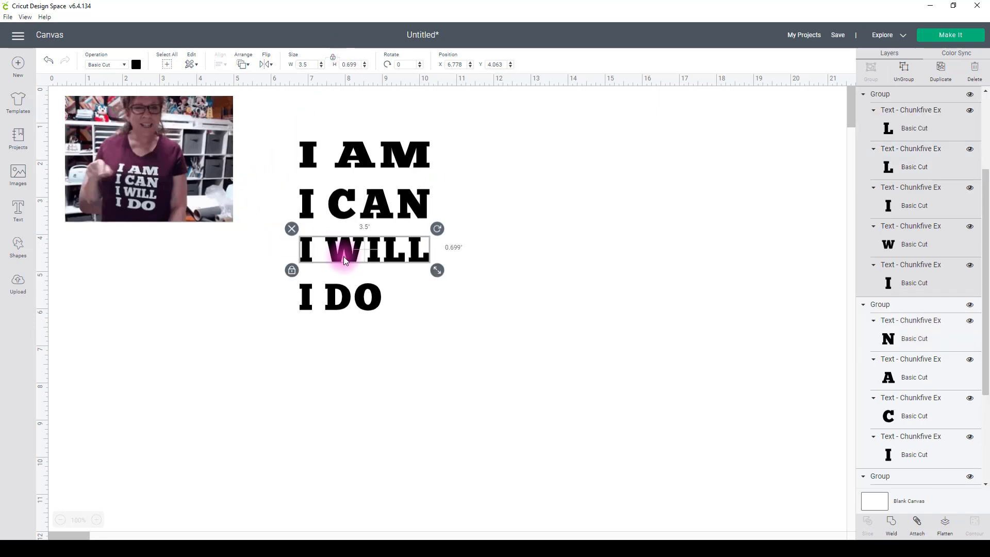
pyautogui.click(343, 307)
pyautogui.click(309, 64)
pyautogui.write('3.5')
pyautogui.press('Return')
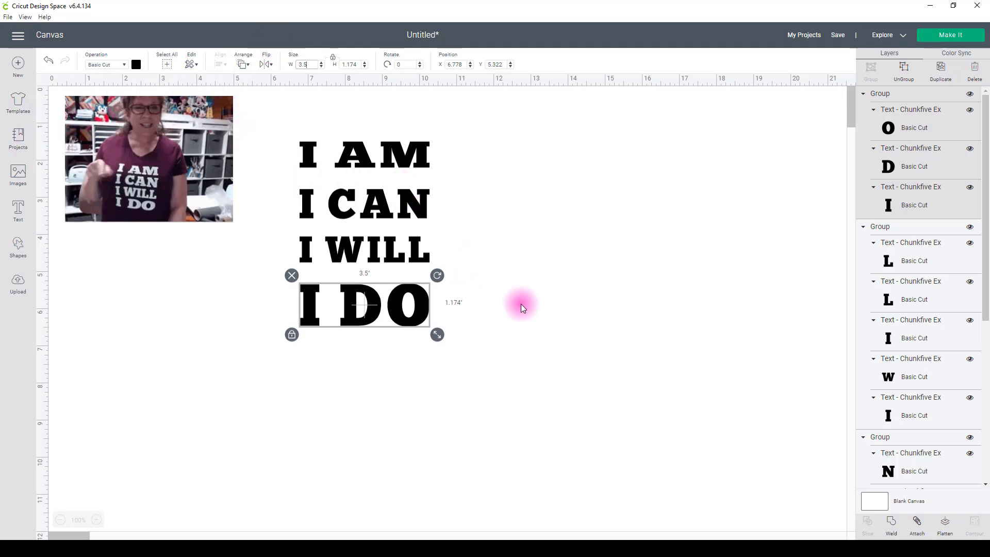
# Move the I CAN line up just beneath I AM and the I DO line up just beneath I WILL
pyautogui.moveTo(472, 350); pyautogui.dragTo(286, 110)
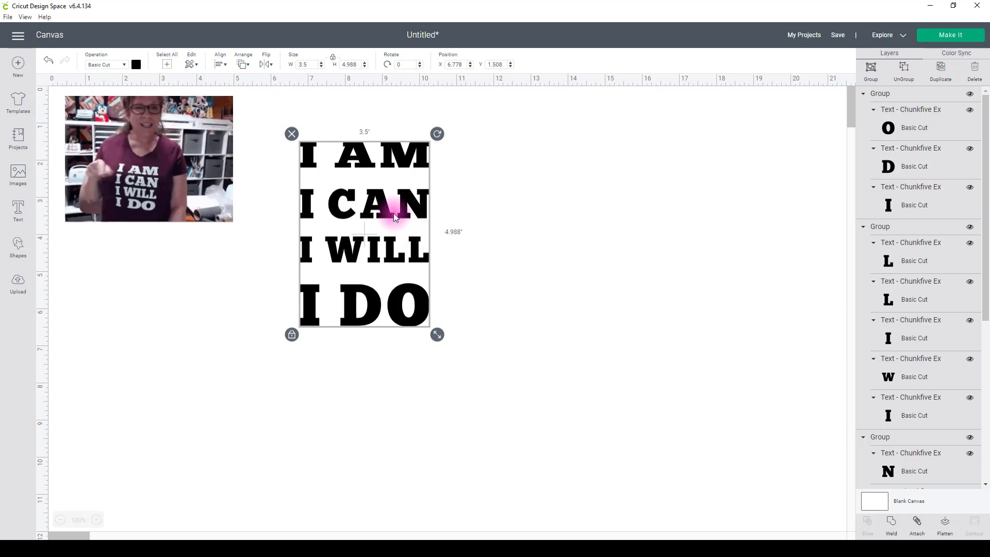
pyautogui.click(505, 304)
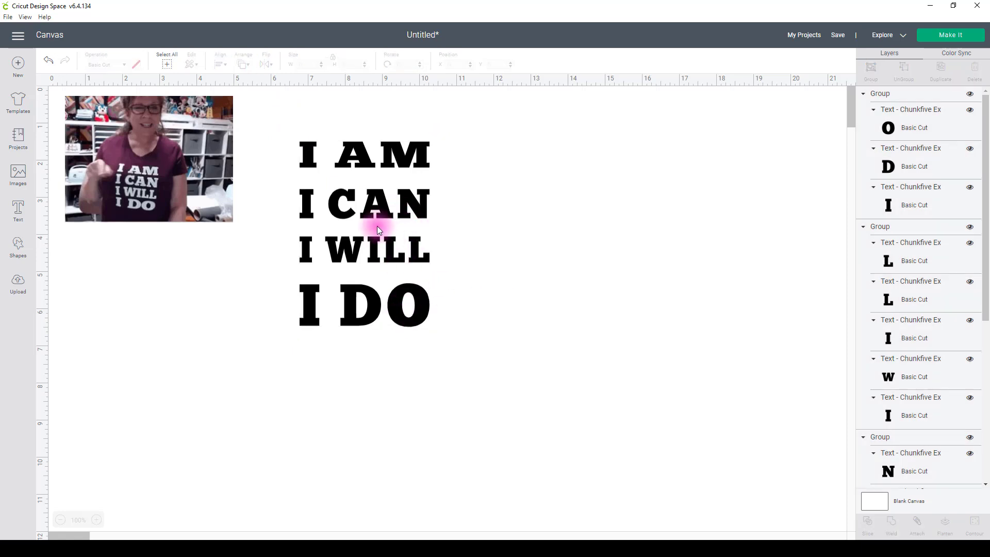
pyautogui.moveTo(353, 218); pyautogui.dragTo(346, 200)
pyautogui.moveTo(353, 304); pyautogui.dragTo(350, 286)
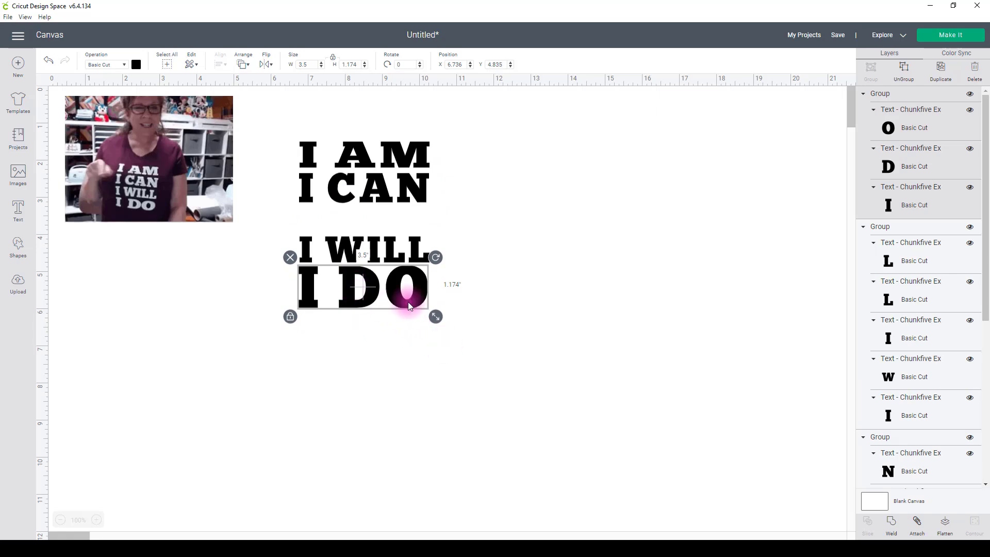
# Distribute the four text lines vertically
pyautogui.moveTo(272, 113); pyautogui.dragTo(453, 339)
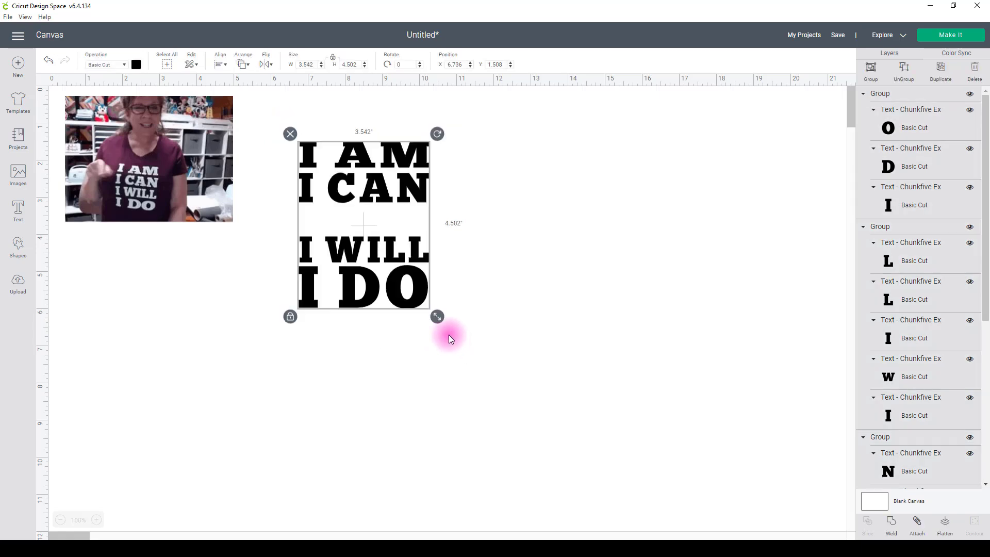
pyautogui.click(221, 64)
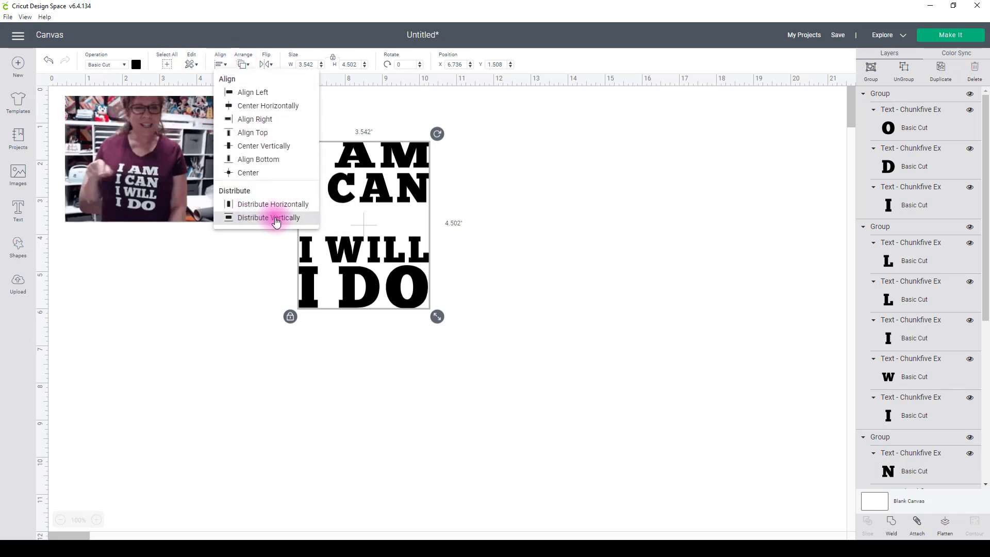
pyautogui.click(308, 223)
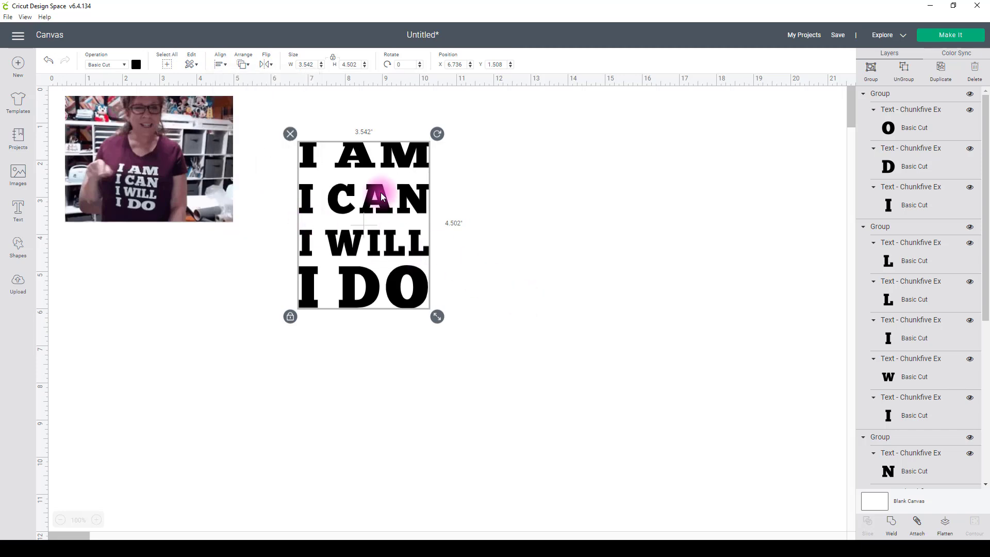
pyautogui.click(489, 238)
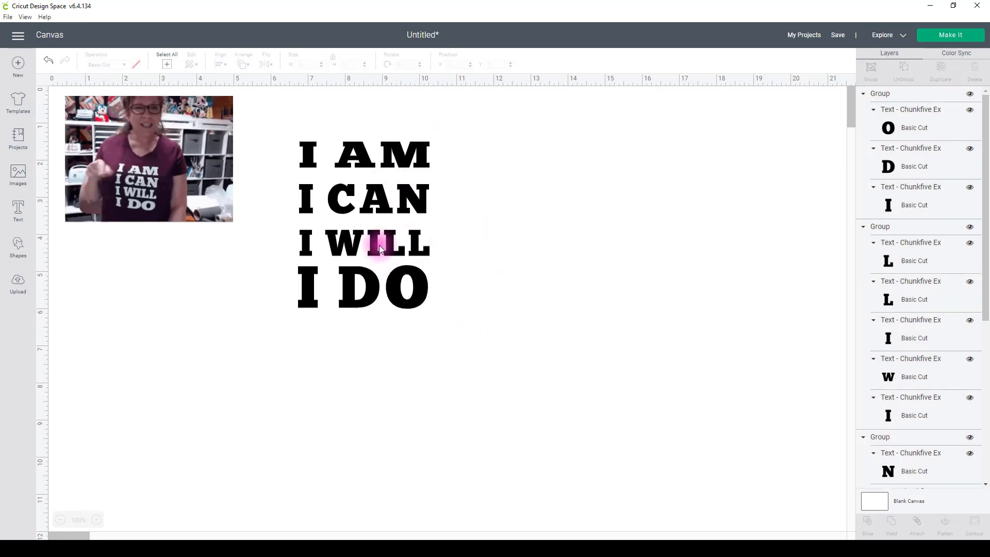
# Move the I CAN, I WILL and I DO lines up one by one to tighten the gaps between the lines
pyautogui.click(365, 205)
pyautogui.press('Up')
pyautogui.press('Up')
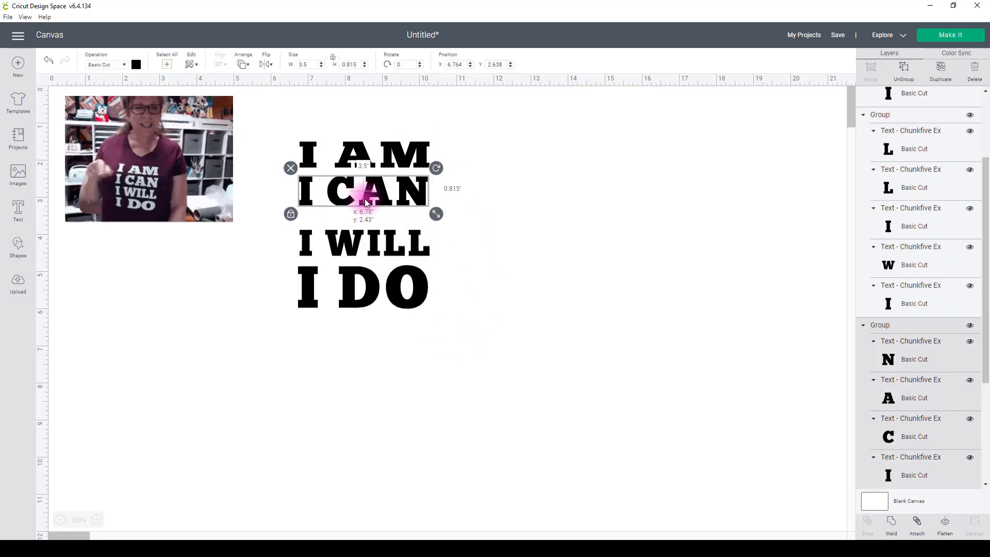
pyautogui.click(372, 251)
pyautogui.press('Up')
pyautogui.press('Up')
pyautogui.press('Up')
pyautogui.press('Up')
pyautogui.press('Up')
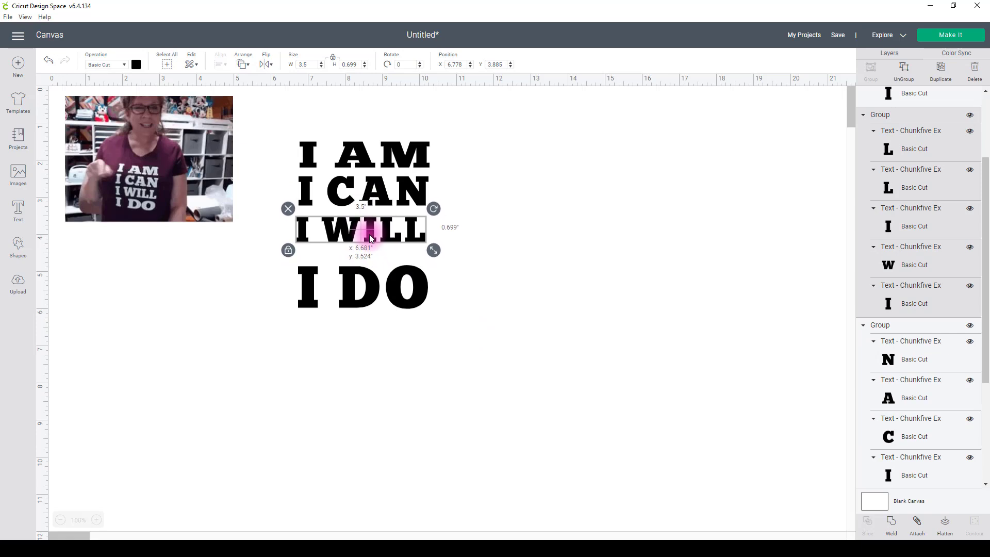
pyautogui.moveTo(373, 287); pyautogui.dragTo(373, 265)
# Align the four lines to the left and distribute them vertically
pyautogui.moveTo(454, 306); pyautogui.dragTo(264, 106)
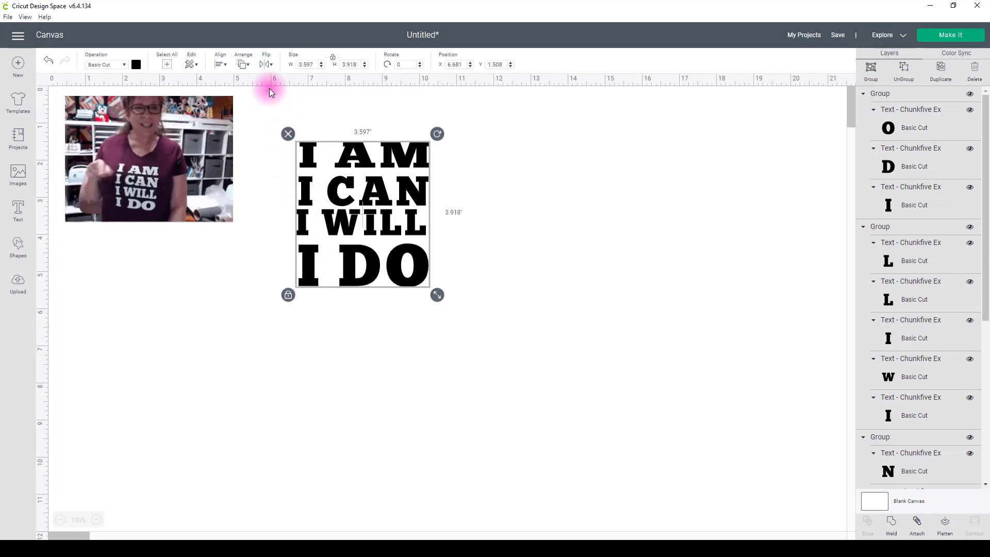
pyautogui.click(220, 64)
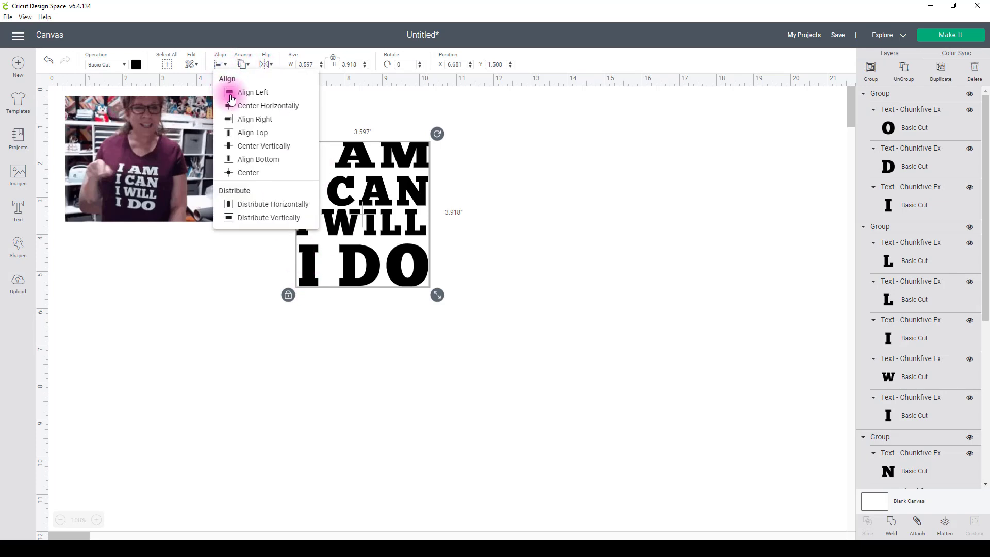
pyautogui.click(285, 95)
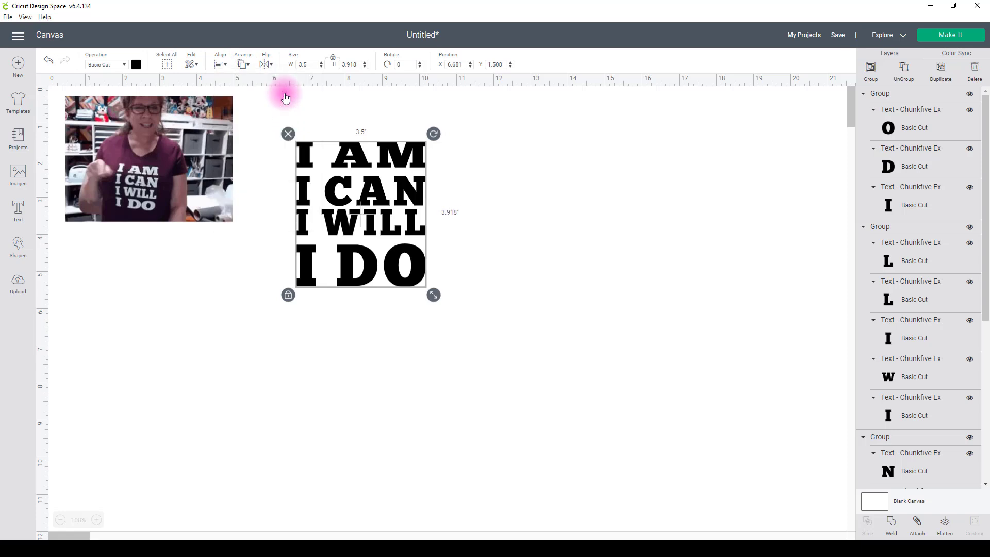
pyautogui.click(221, 63)
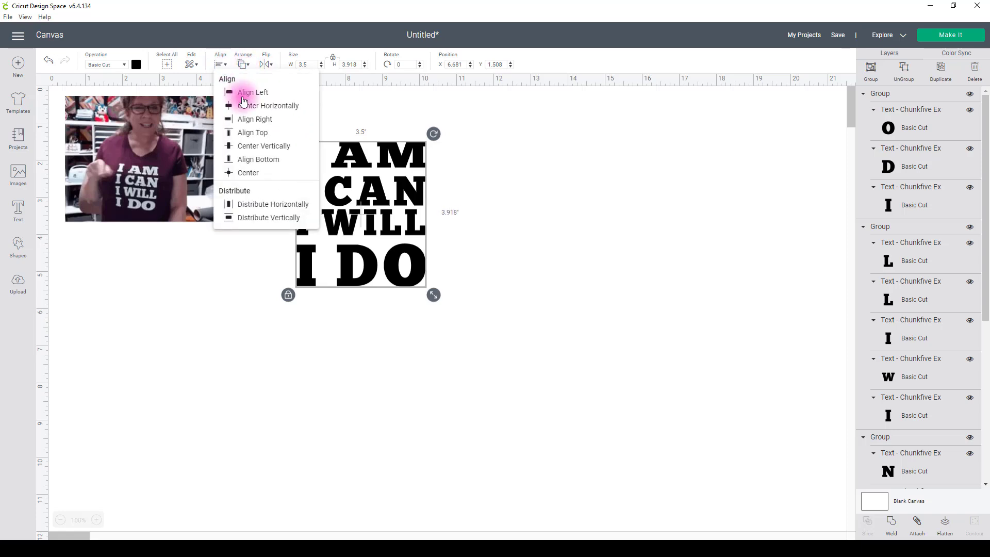
pyautogui.click(286, 219)
pyautogui.click(542, 224)
# Group all four text lines into one object
pyautogui.moveTo(467, 310); pyautogui.dragTo(277, 128)
pyautogui.rightClick(380, 196)
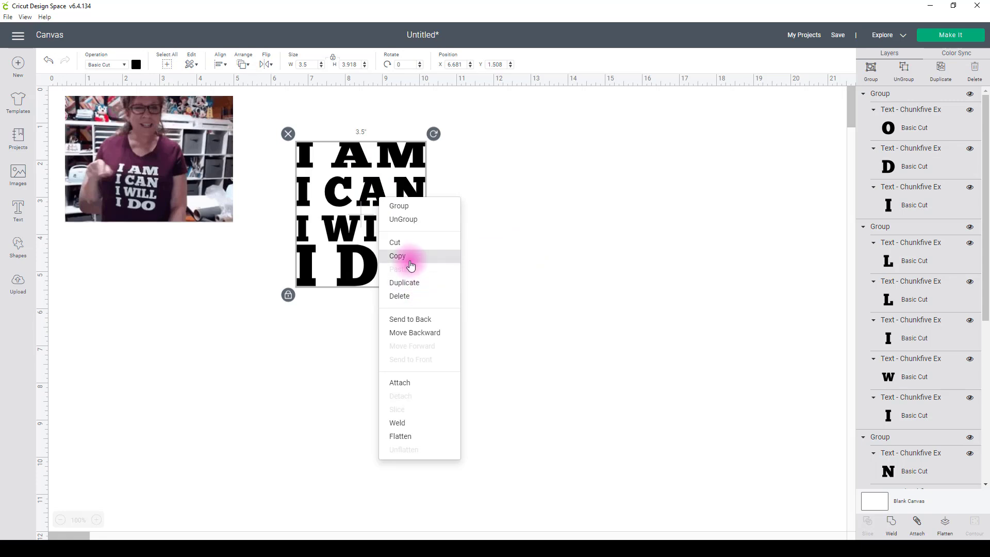
pyautogui.click(421, 206)
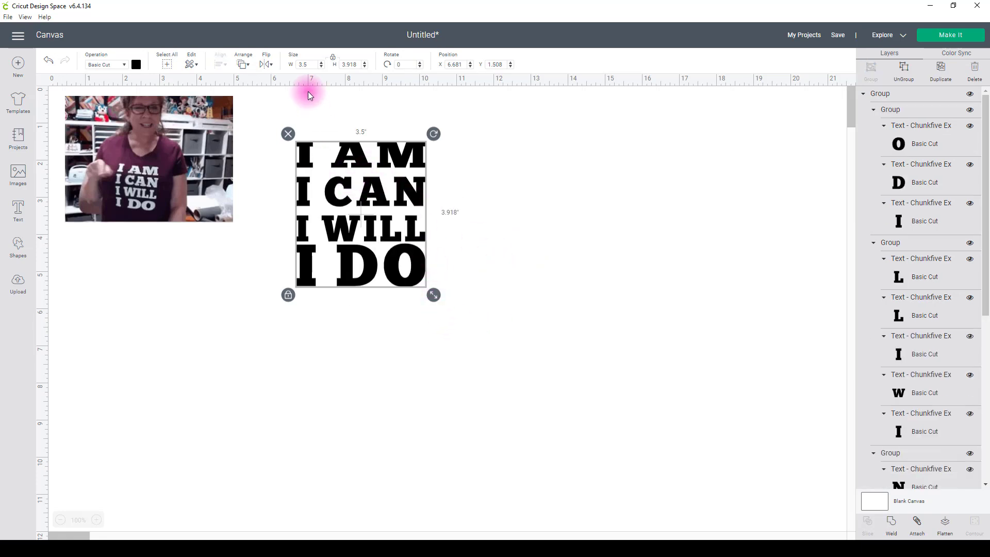
# Set the width of the grouped design to 7 inches
pyautogui.doubleClick(311, 65)
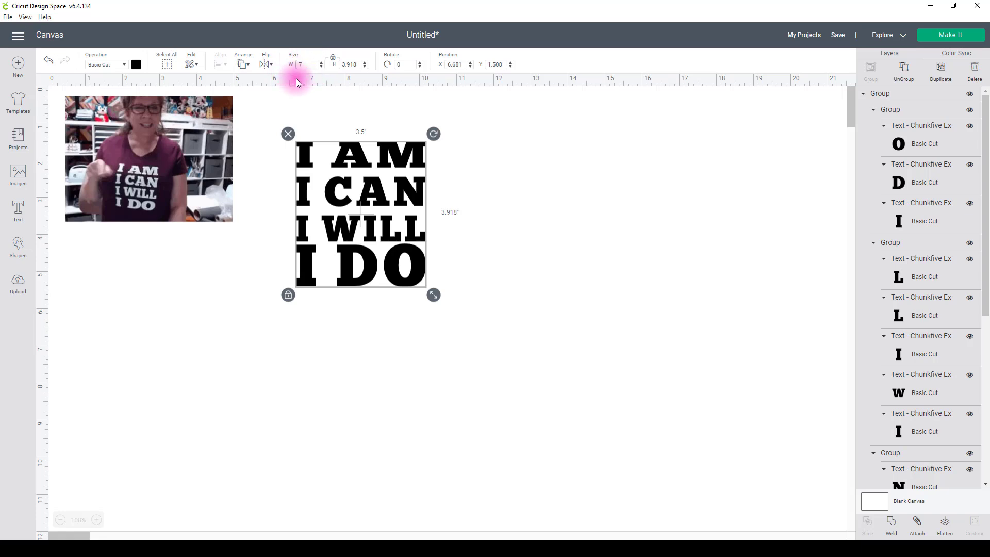
pyautogui.press('Return')
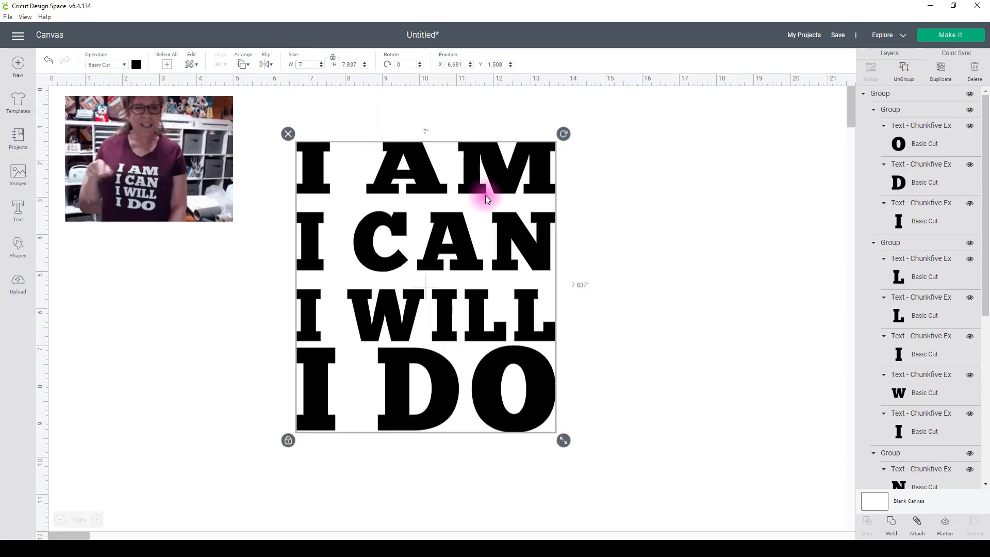
pyautogui.click(663, 310)
pyautogui.click(436, 189)
pyautogui.click(617, 330)
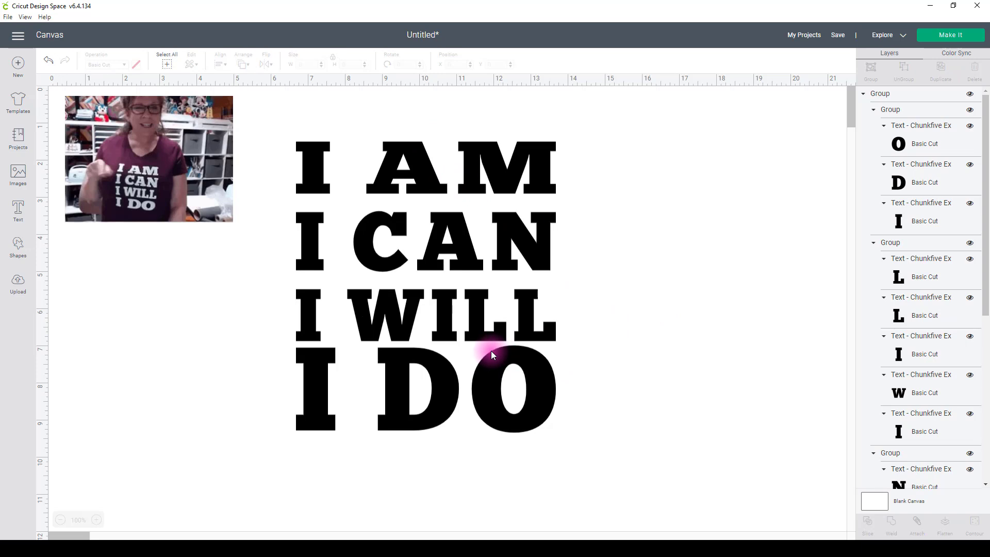
# Ungroup the enlarged design and move the I CAN, I WILL and I DO lines up closer to the lines above
pyautogui.rightClick(477, 327)
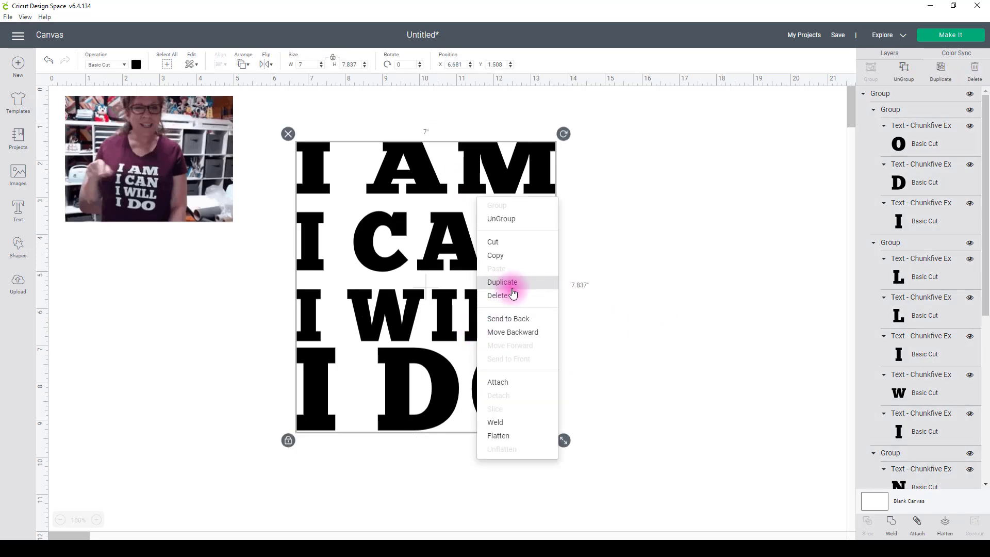
pyautogui.click(503, 219)
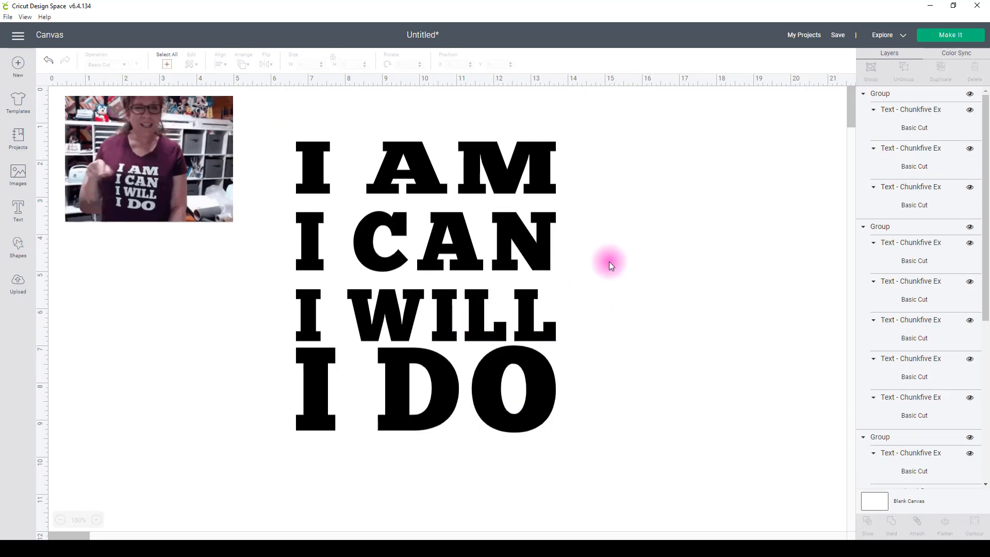
pyautogui.moveTo(467, 243); pyautogui.dragTo(460, 231)
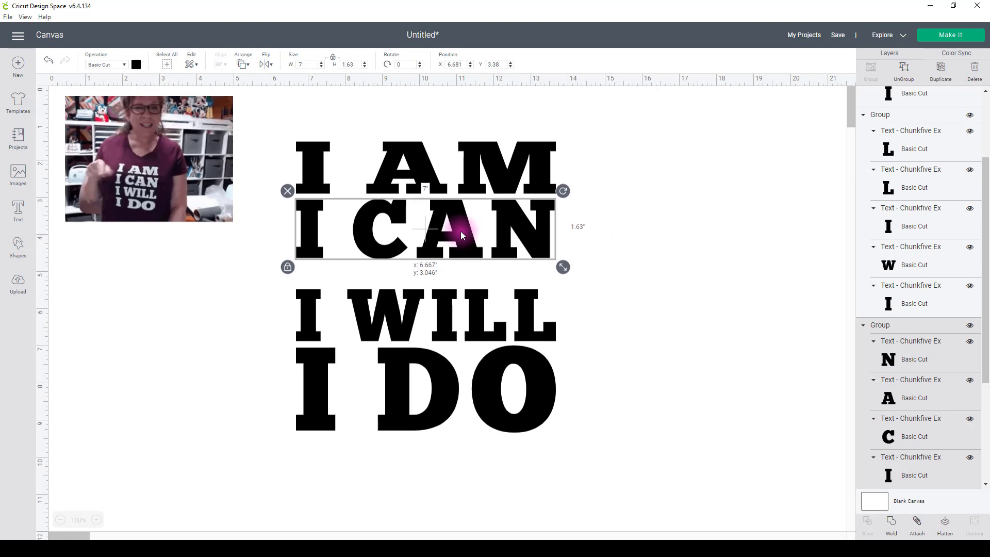
pyautogui.moveTo(436, 321); pyautogui.dragTo(442, 299)
pyautogui.moveTo(439, 378); pyautogui.dragTo(437, 356)
# Left-align the four enlarged lines and distribute them vertically
pyautogui.moveTo(601, 466); pyautogui.dragTo(288, 116)
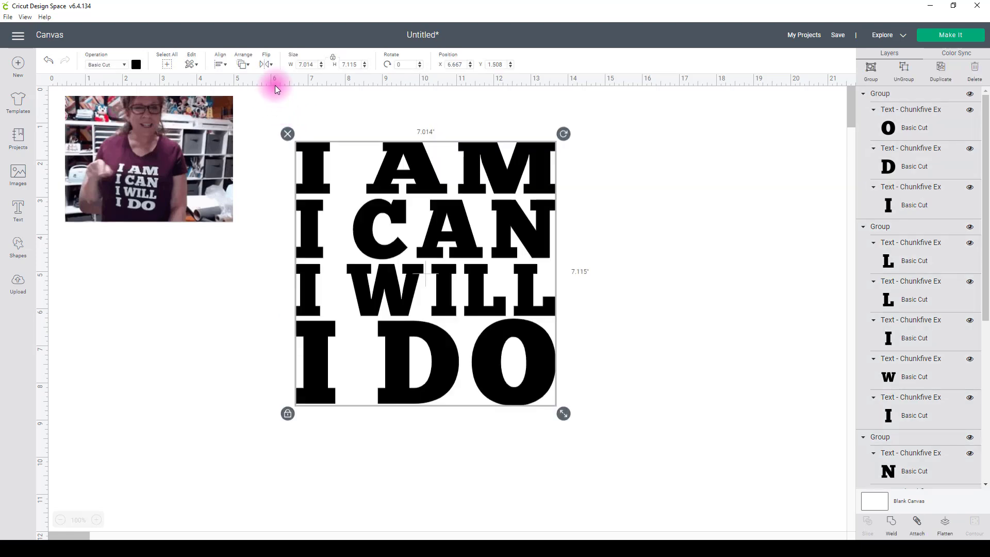
pyautogui.click(220, 64)
pyautogui.click(244, 96)
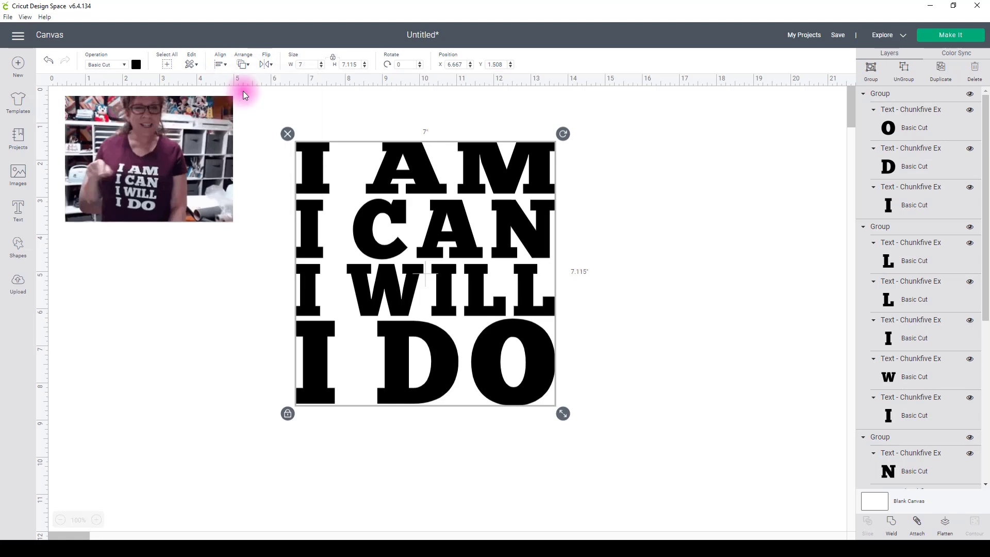
pyautogui.click(220, 63)
pyautogui.click(266, 217)
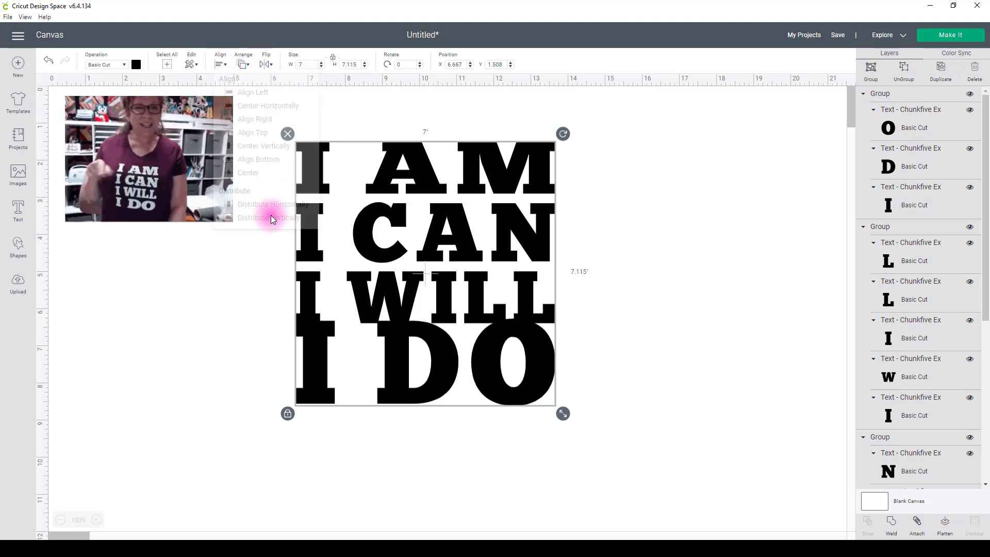
# Lower the I DO line slightly, then left-align and vertically distribute all four lines again
pyautogui.click(671, 338)
pyautogui.moveTo(519, 401); pyautogui.dragTo(516, 409)
pyautogui.moveTo(616, 477); pyautogui.dragTo(278, 137)
pyautogui.click(224, 63)
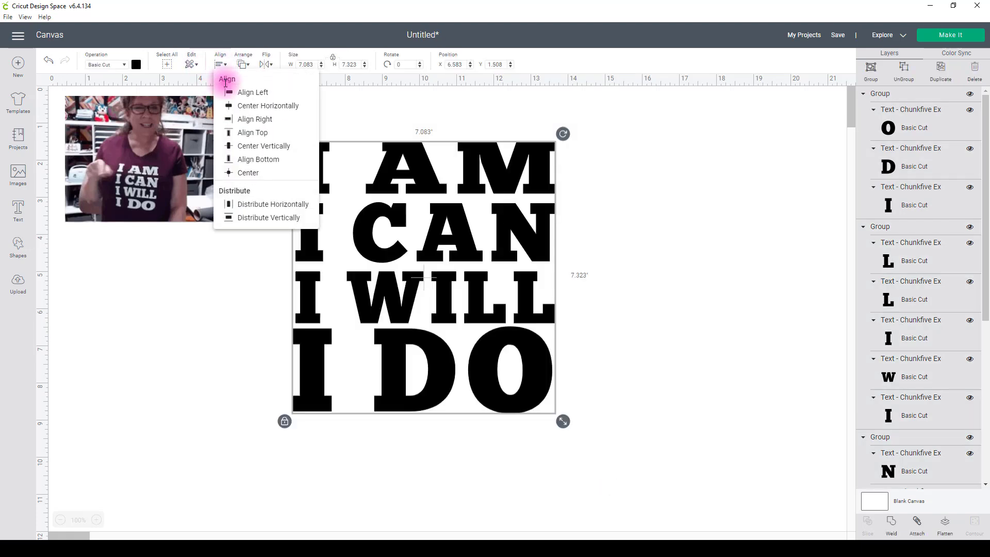
pyautogui.click(230, 89)
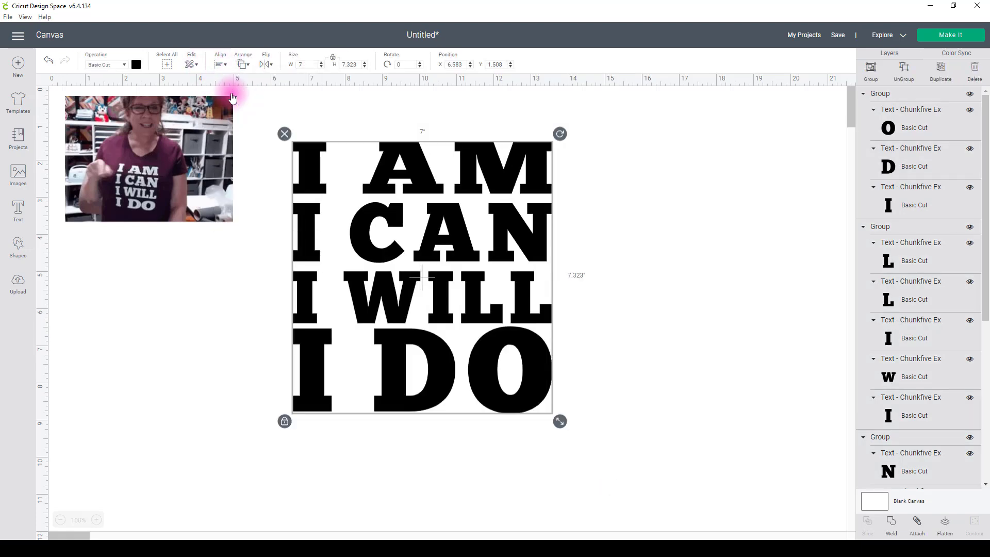
pyautogui.click(221, 63)
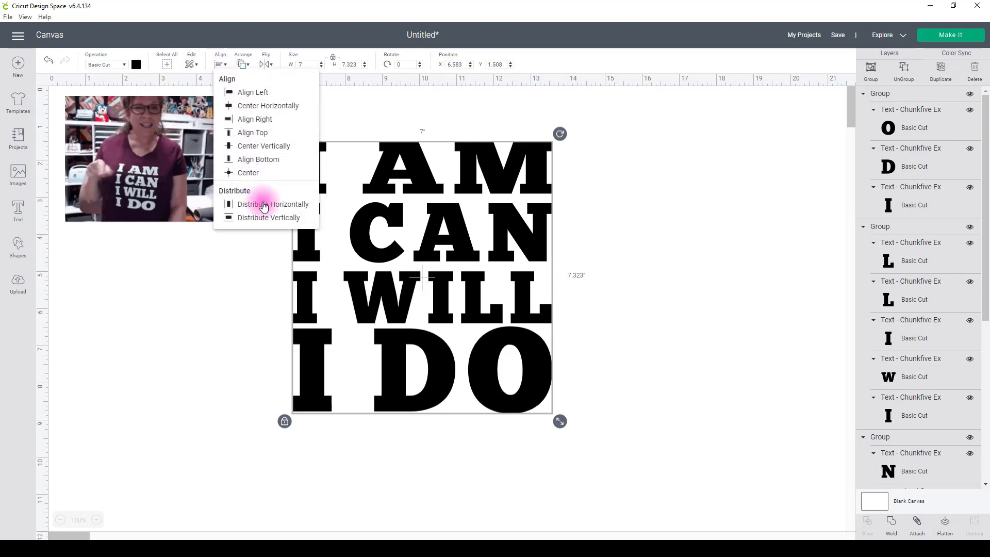
pyautogui.click(269, 219)
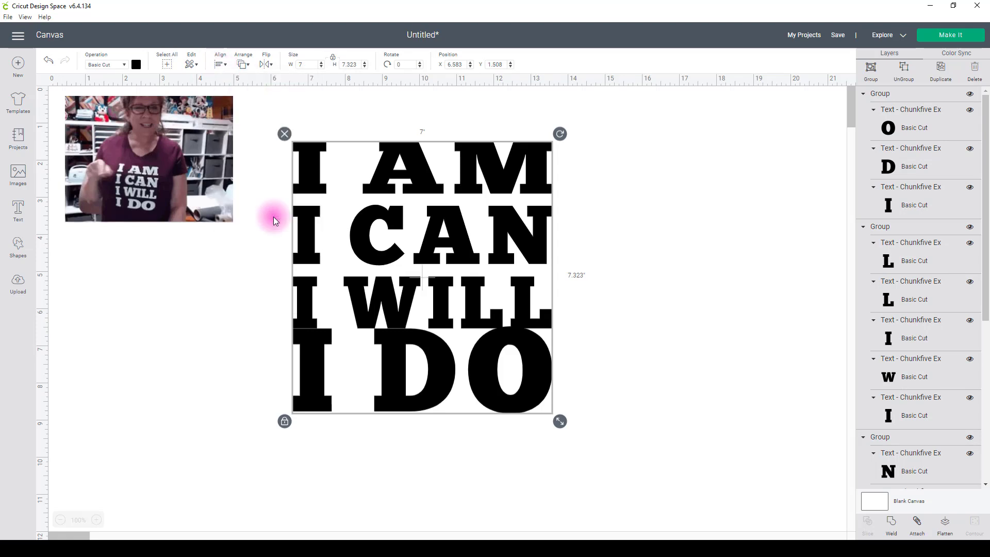
# Lower the I DO line by about 1.2 inches, then restore the left alignment and vertical distribution of the four lines
pyautogui.click(670, 406)
pyautogui.moveTo(493, 384); pyautogui.dragTo(499, 428)
pyautogui.moveTo(616, 473); pyautogui.dragTo(243, 87)
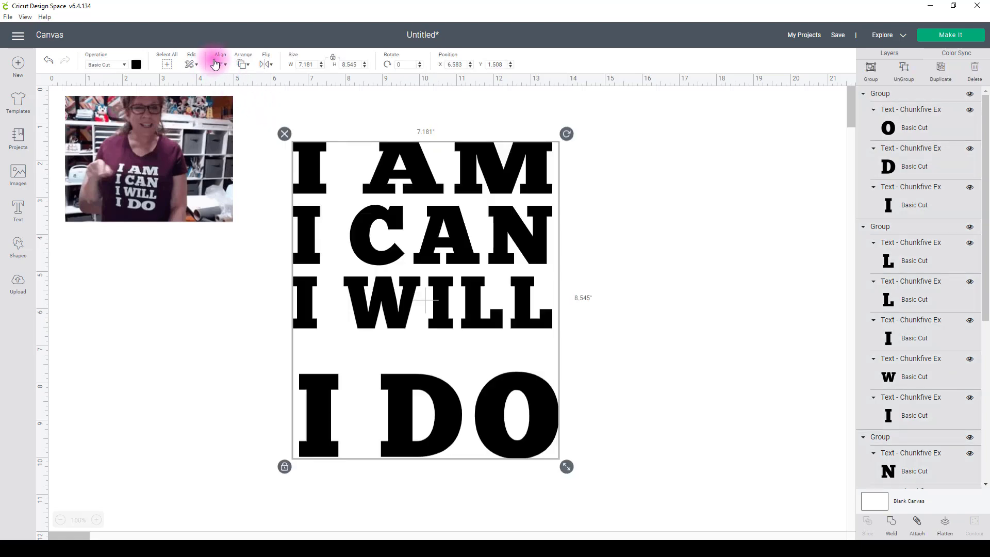
pyautogui.click(215, 63)
pyautogui.click(227, 91)
pyautogui.click(216, 63)
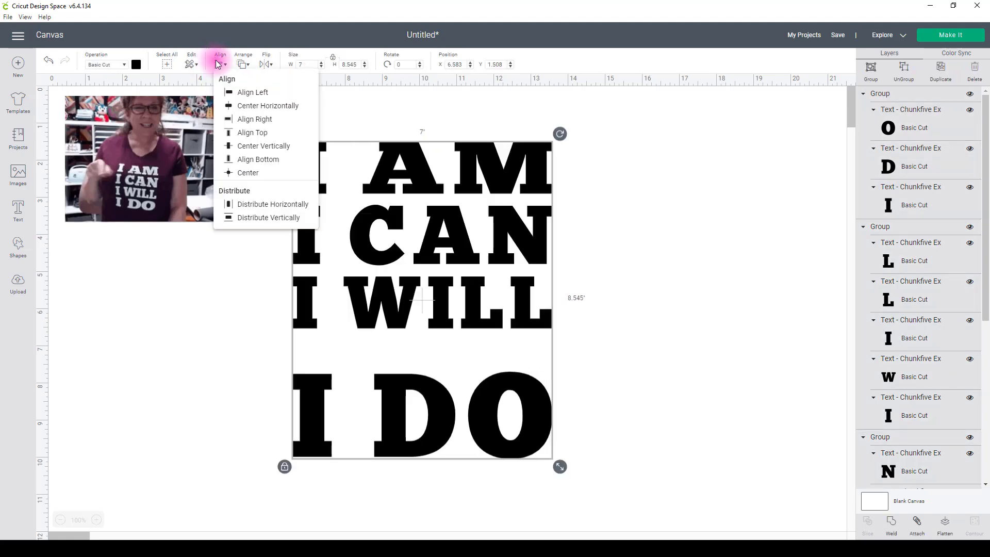
pyautogui.click(282, 217)
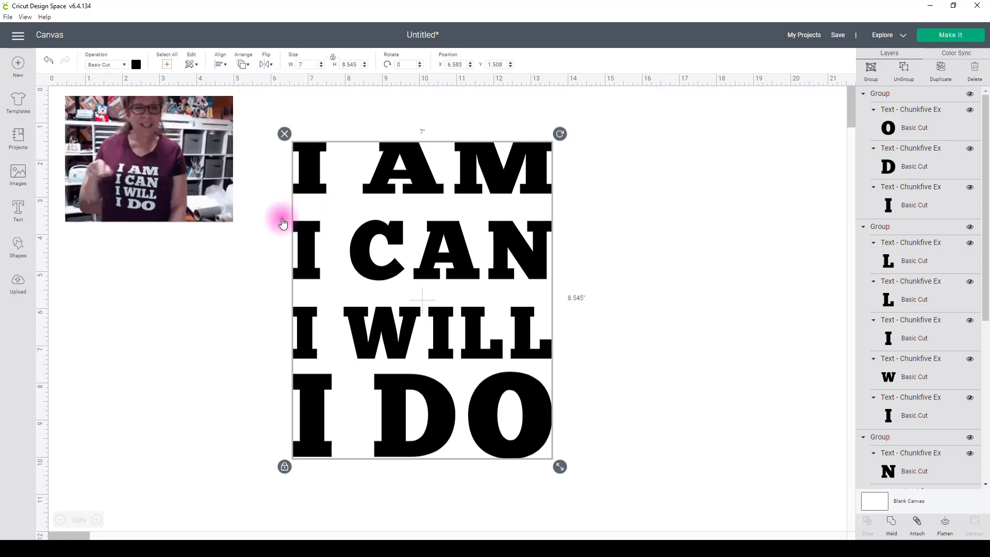
pyautogui.click(627, 246)
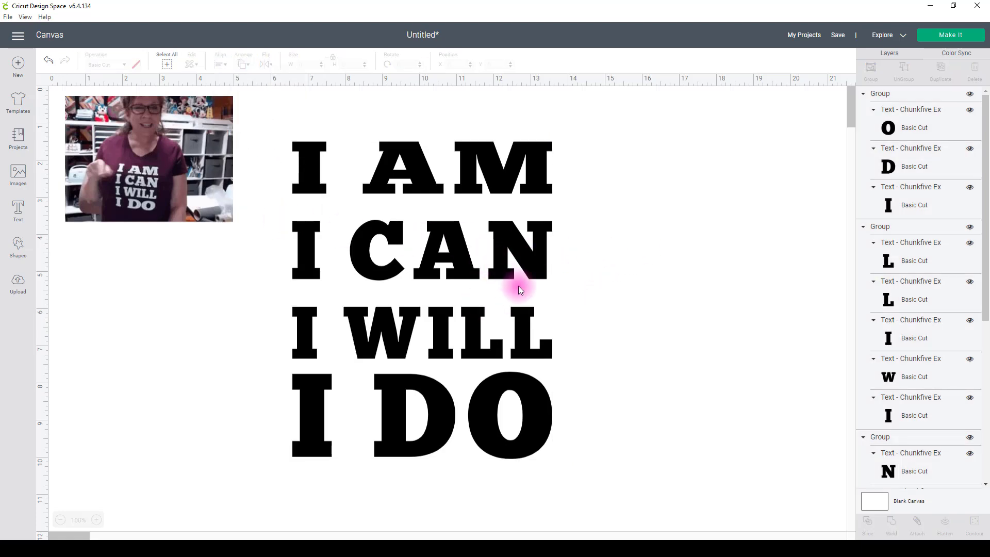
# Select all four lines and move them together slightly upward to a Y position of about 1.1 inches
pyautogui.moveTo(572, 439); pyautogui.dragTo(314, 130)
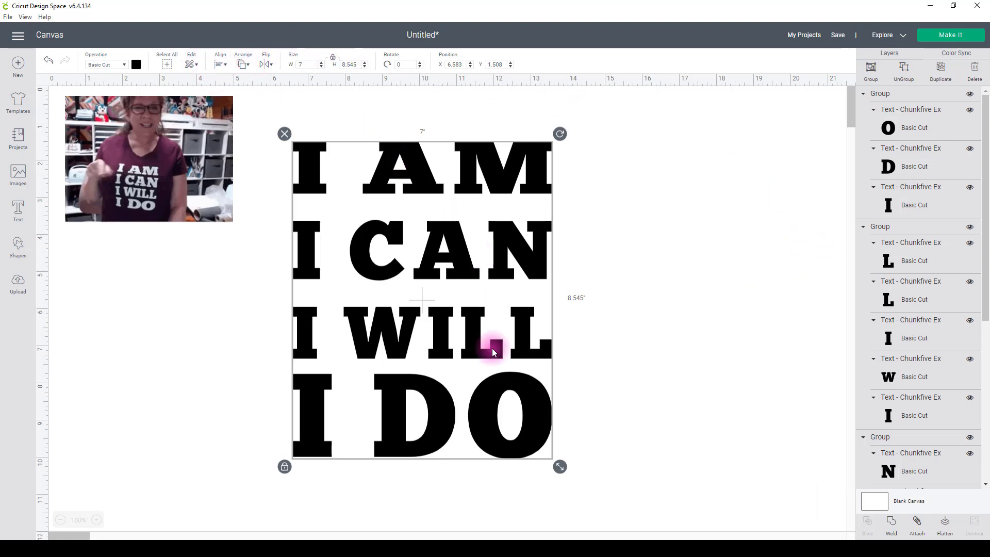
pyautogui.moveTo(454, 245)
pyautogui.mouseDown()
pyautogui.moveTo(456, 229)
pyautogui.moveTo(463, 251)
pyautogui.moveTo(467, 235)
pyautogui.mouseUp()
pyautogui.click(660, 235)
# Move the I WILL and I DO lines up closer to the lines above and left-align all four lines
pyautogui.moveTo(404, 325); pyautogui.dragTo(405, 291)
pyautogui.moveTo(413, 387); pyautogui.dragTo(420, 356)
pyautogui.moveTo(587, 440); pyautogui.dragTo(250, 97)
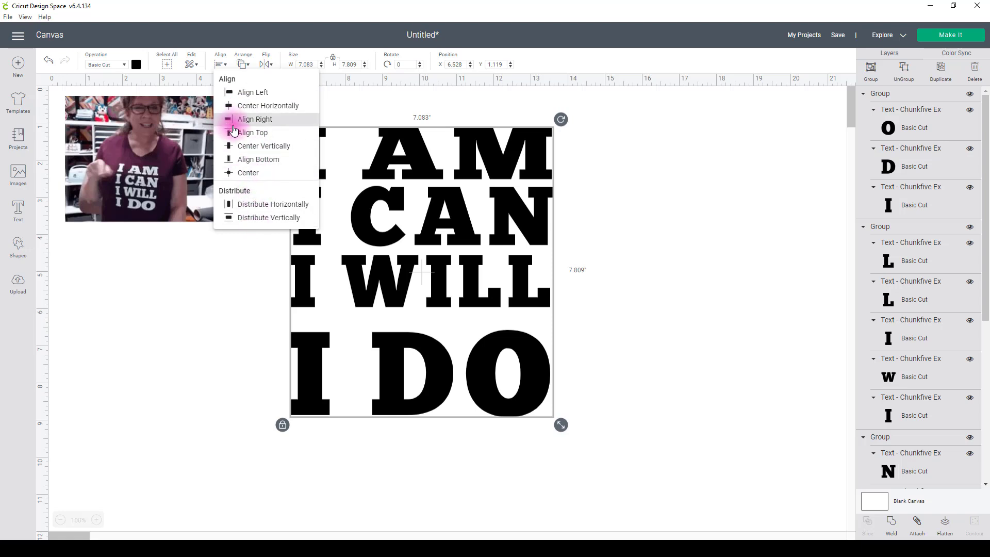
pyautogui.click(235, 93)
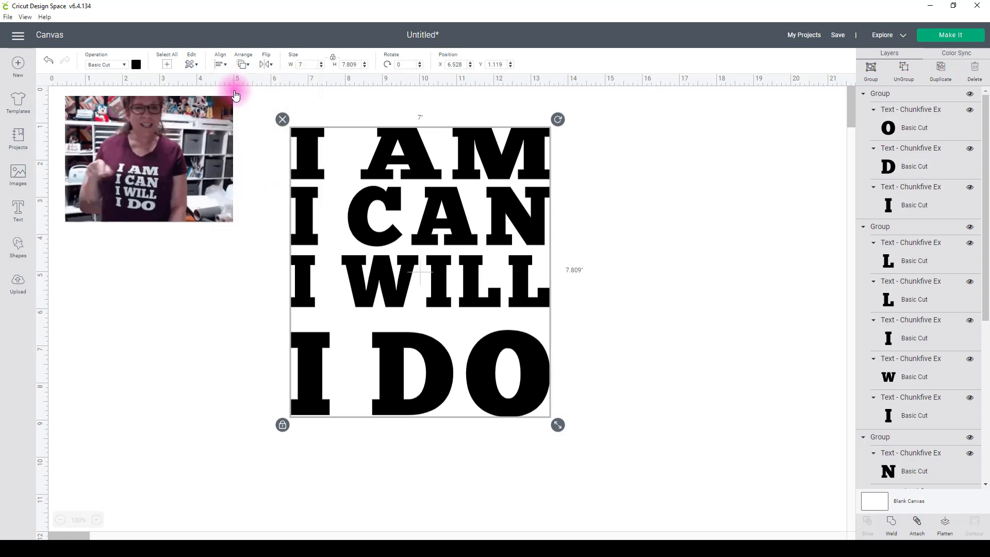
# Distribute the four text lines vertically, then nudge the I WILL line up slightly, away from the I DO line
pyautogui.click(220, 63)
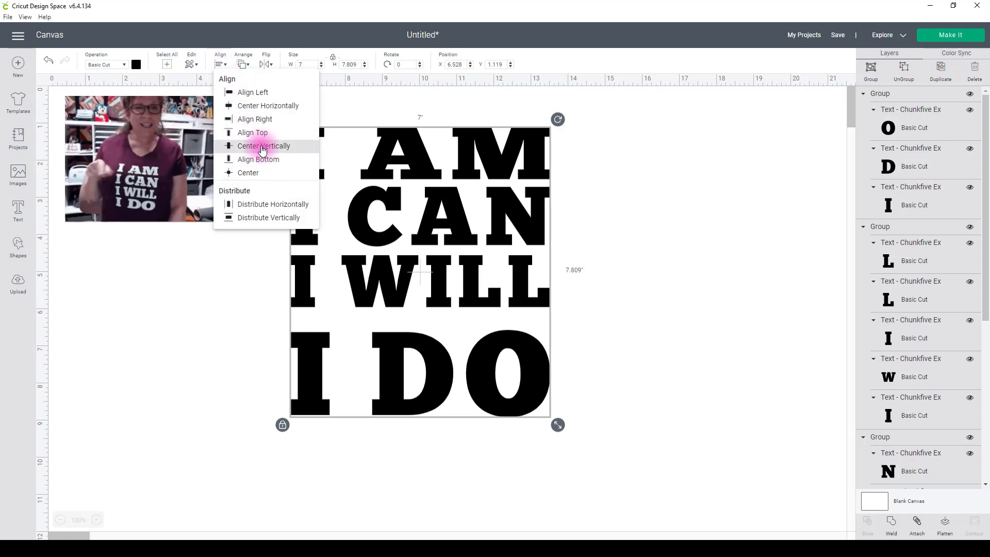
pyautogui.click(278, 219)
pyautogui.click(575, 216)
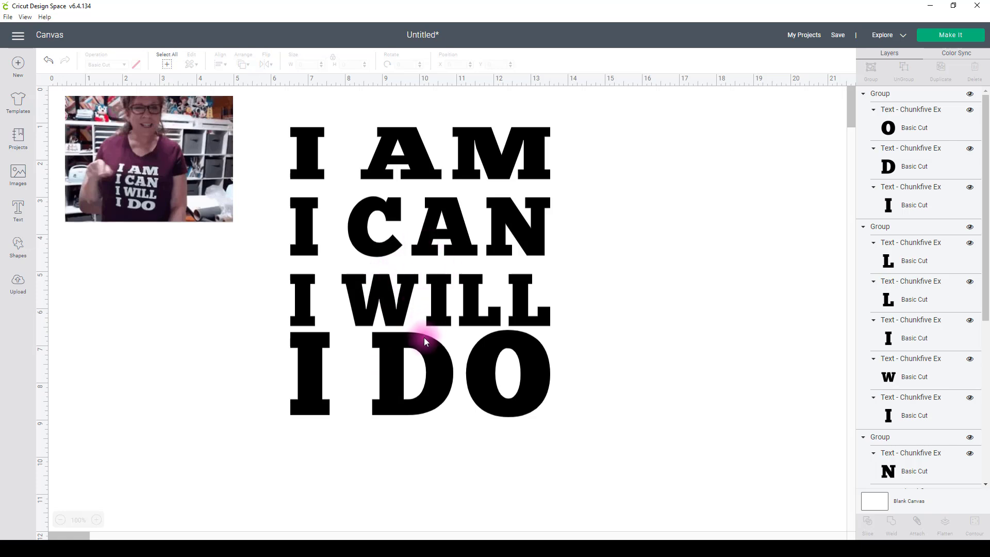
pyautogui.click(443, 308)
pyautogui.moveTo(443, 308); pyautogui.dragTo(441, 301)
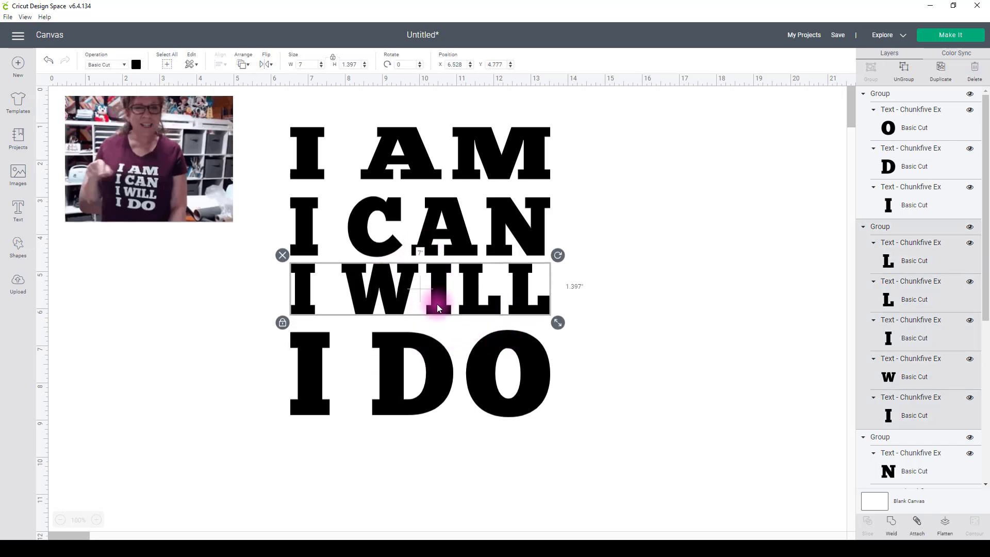
pyautogui.click(606, 288)
# Select all four text lines and group them into one object
pyautogui.moveTo(588, 413); pyautogui.dragTo(254, 122)
pyautogui.rightClick(457, 270)
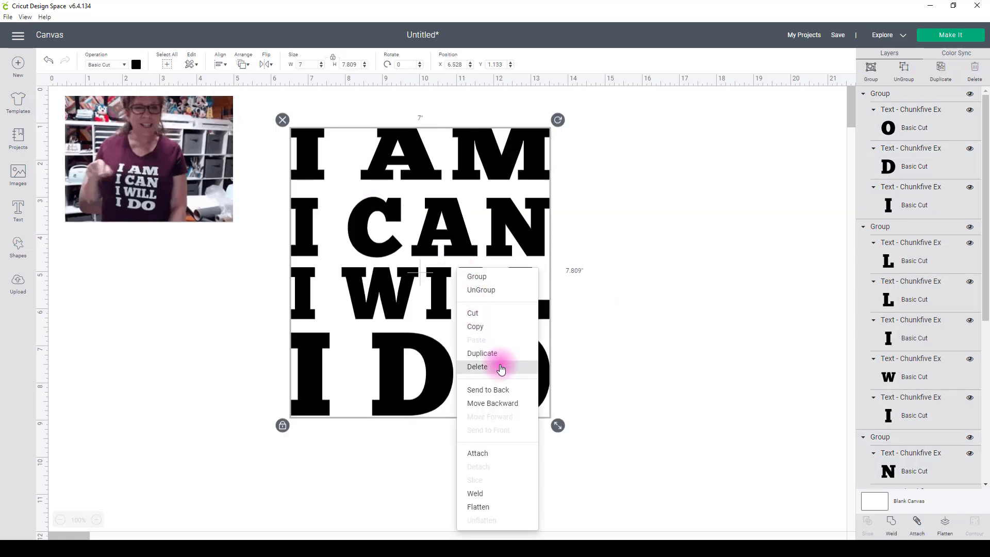
pyautogui.click(474, 277)
pyautogui.click(589, 289)
# Move the grouped design around the canvas and place it at about X 6.4, Y 0.6 inches
pyautogui.click(517, 311)
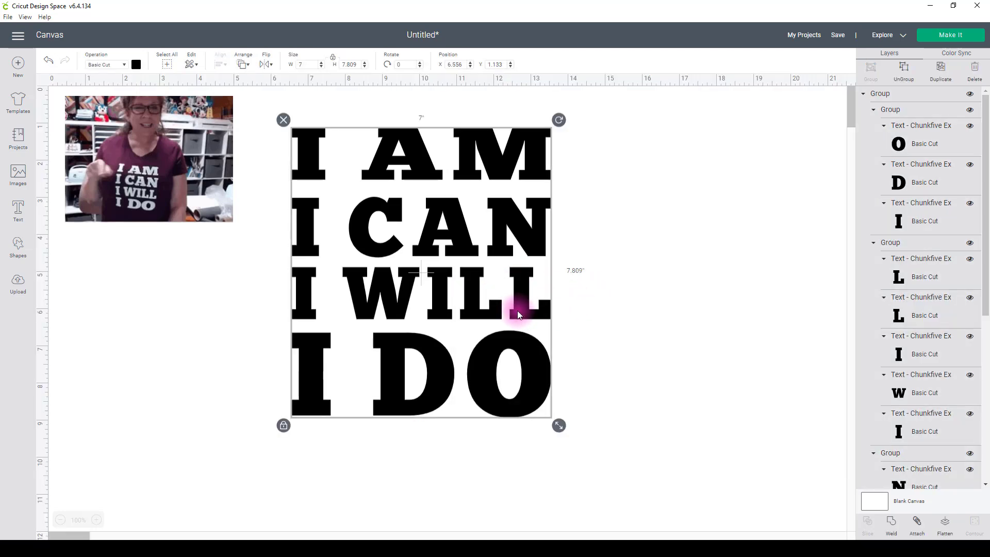
pyautogui.click(630, 298)
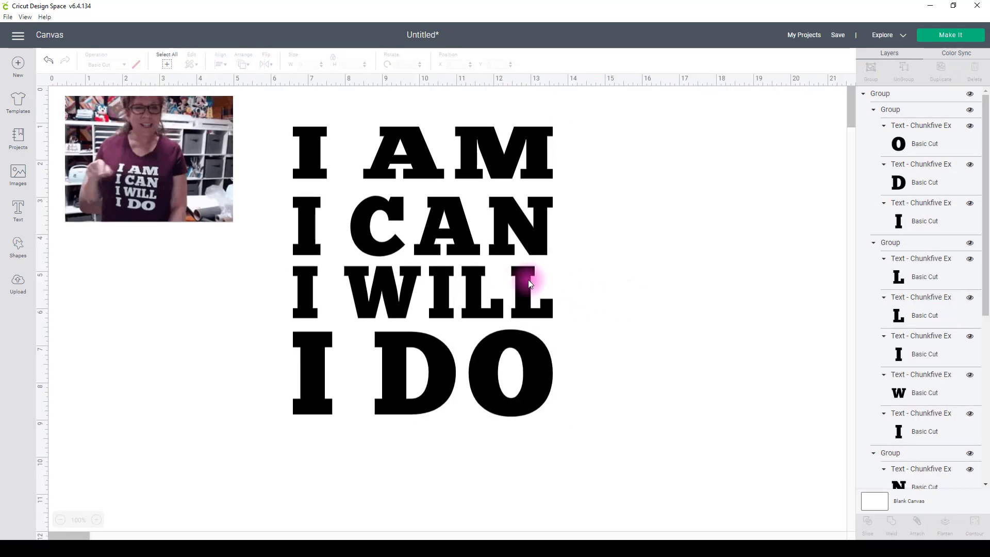
pyautogui.click(526, 283)
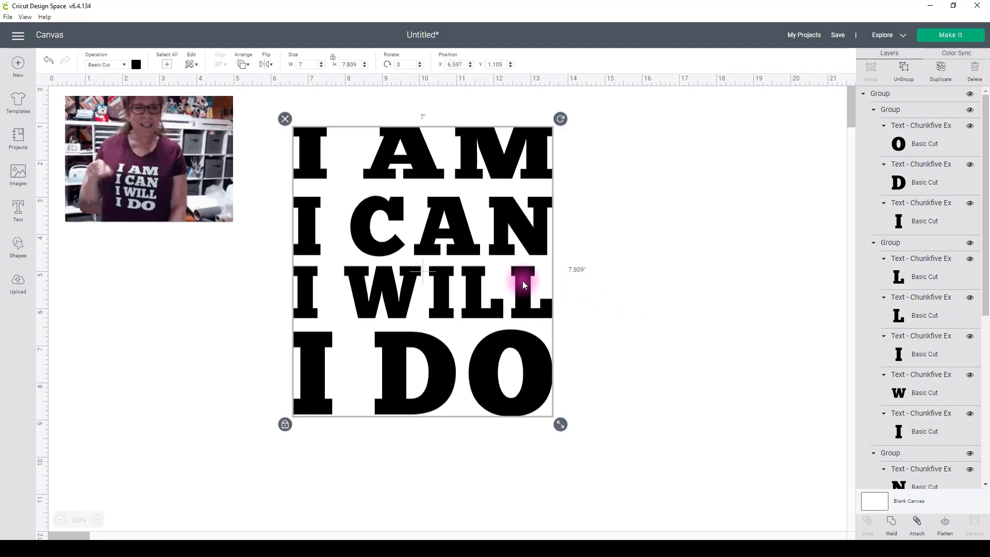
pyautogui.moveTo(397, 162); pyautogui.dragTo(182, 274)
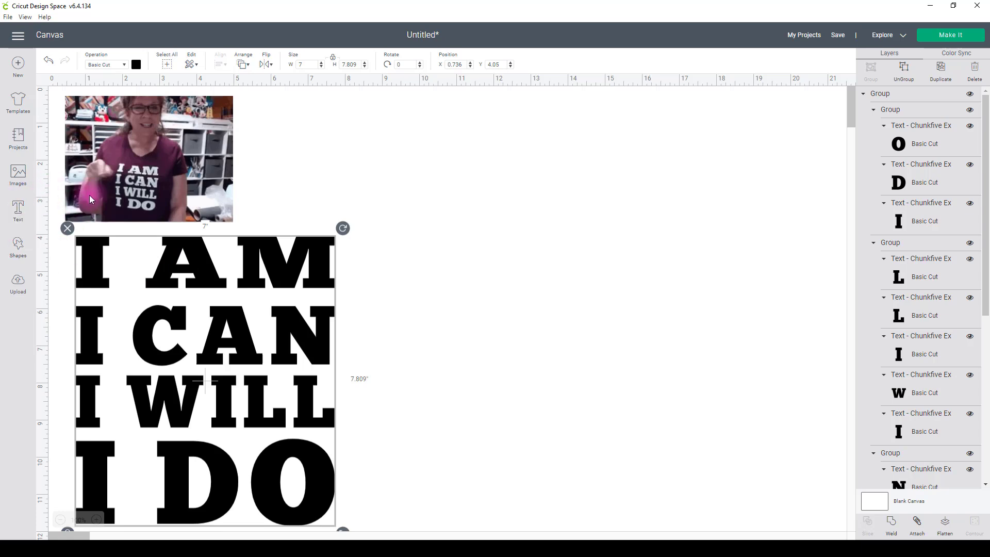
pyautogui.moveTo(208, 269); pyautogui.dragTo(417, 148)
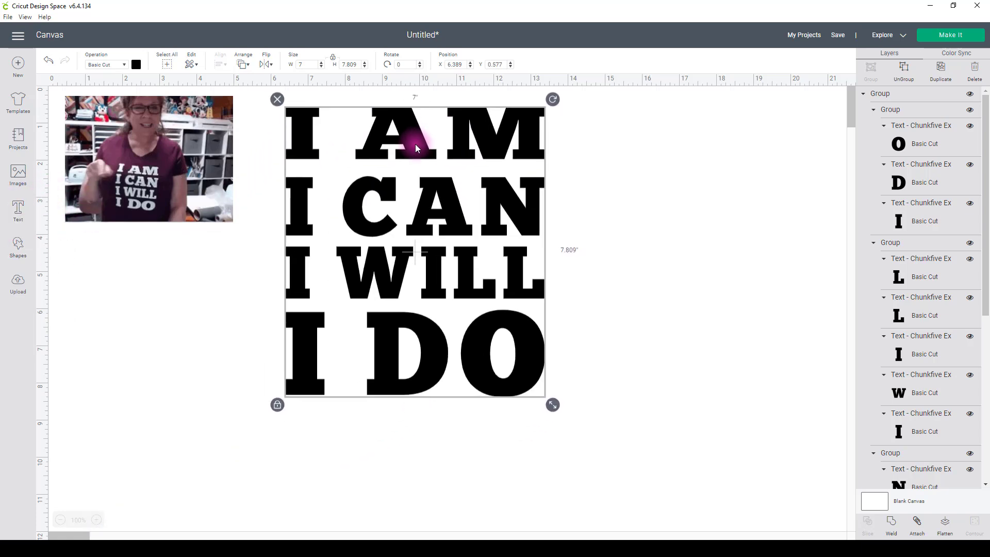
pyautogui.click(634, 239)
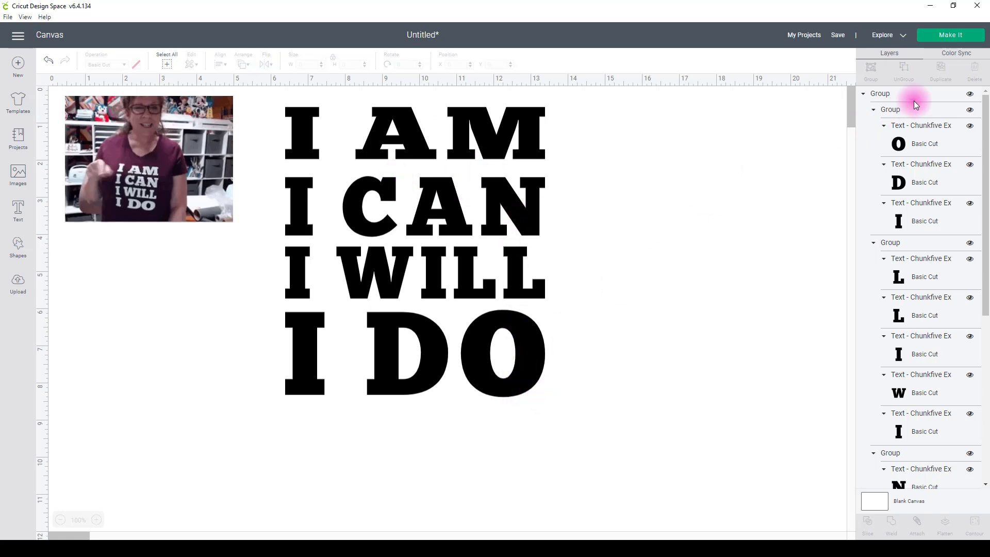
# Preview the cutting mats, check the letter layout on the Basic Cut mat, and return to the canvas
pyautogui.click(953, 39)
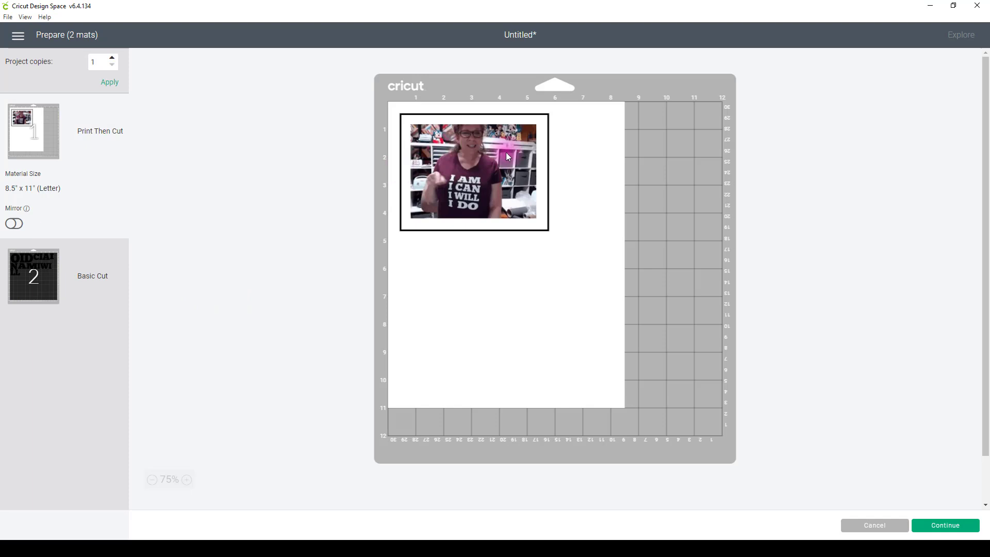
pyautogui.click(29, 283)
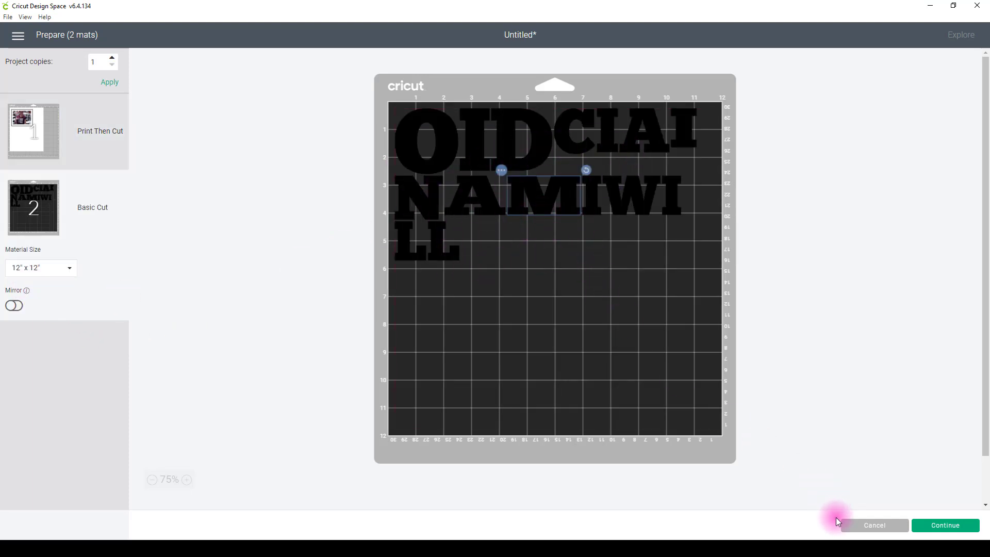
pyautogui.click(875, 525)
# Hide the Capture2 reference photo, check the mat preview again, and return to the canvas
pyautogui.click(206, 216)
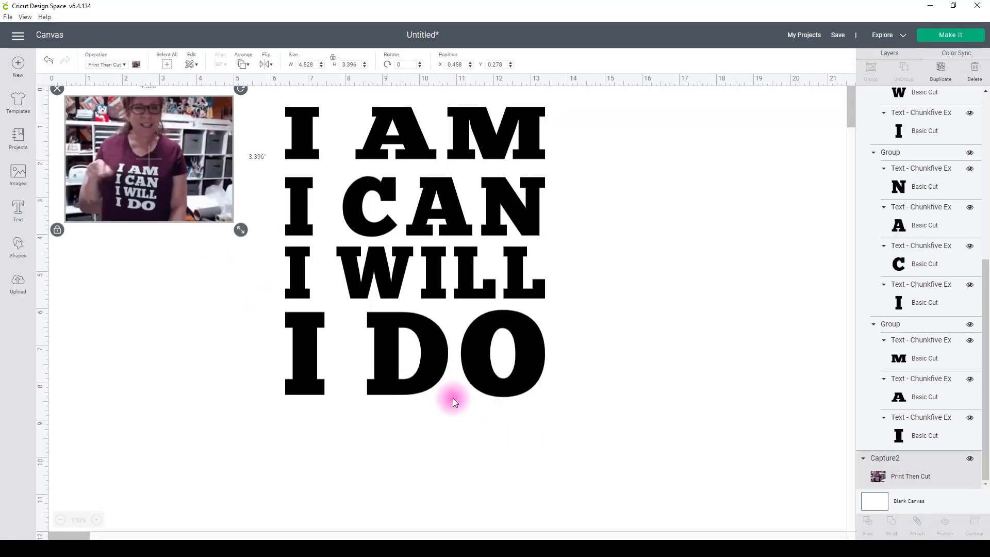
pyautogui.click(971, 459)
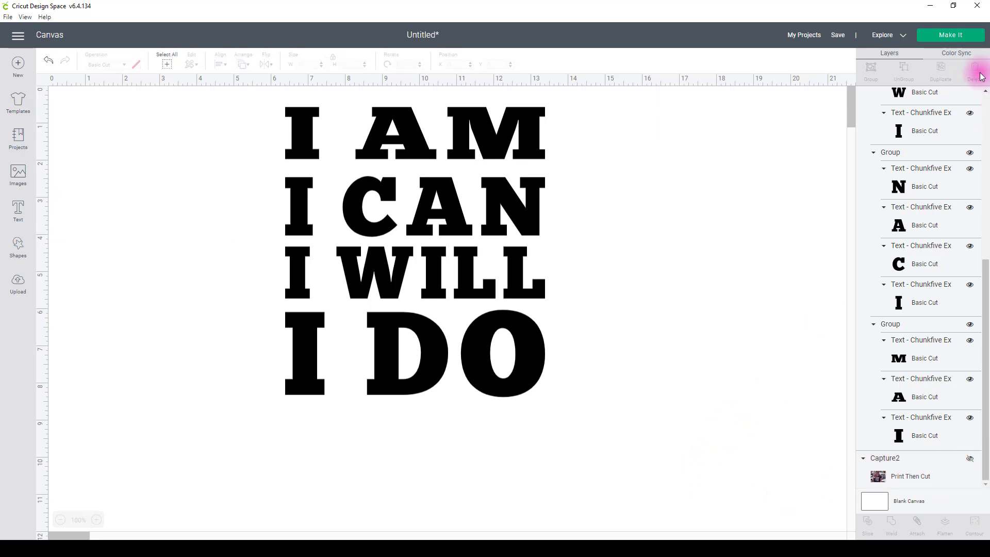
pyautogui.click(951, 35)
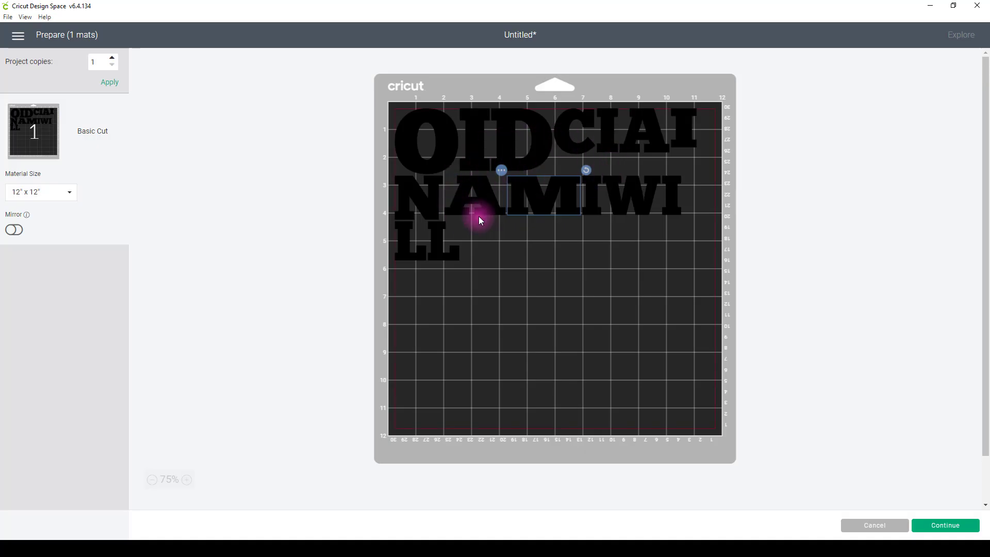
pyautogui.click(871, 526)
# Attach the whole grouped design so its letters keep their arrangement for cutting
pyautogui.moveTo(639, 421); pyautogui.dragTo(285, 113)
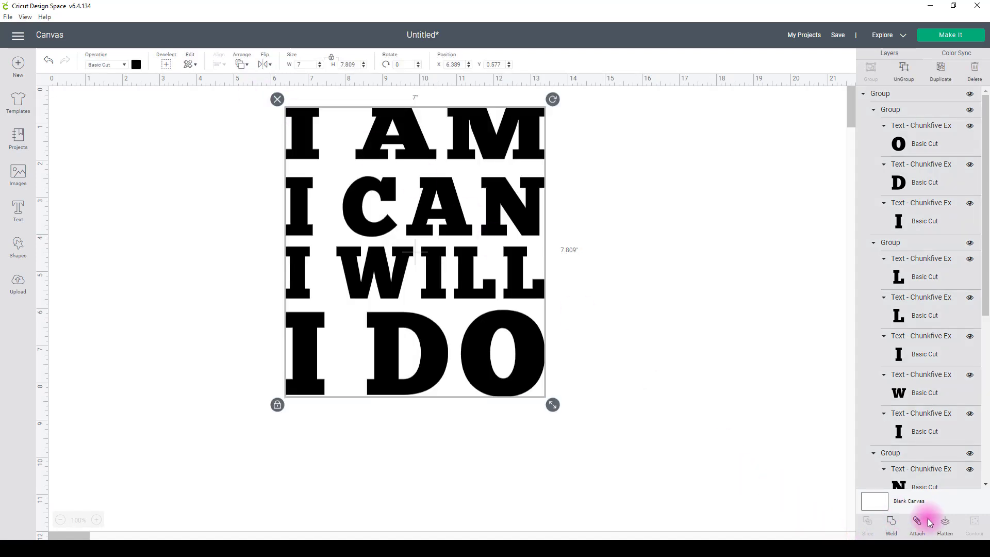
pyautogui.click(918, 532)
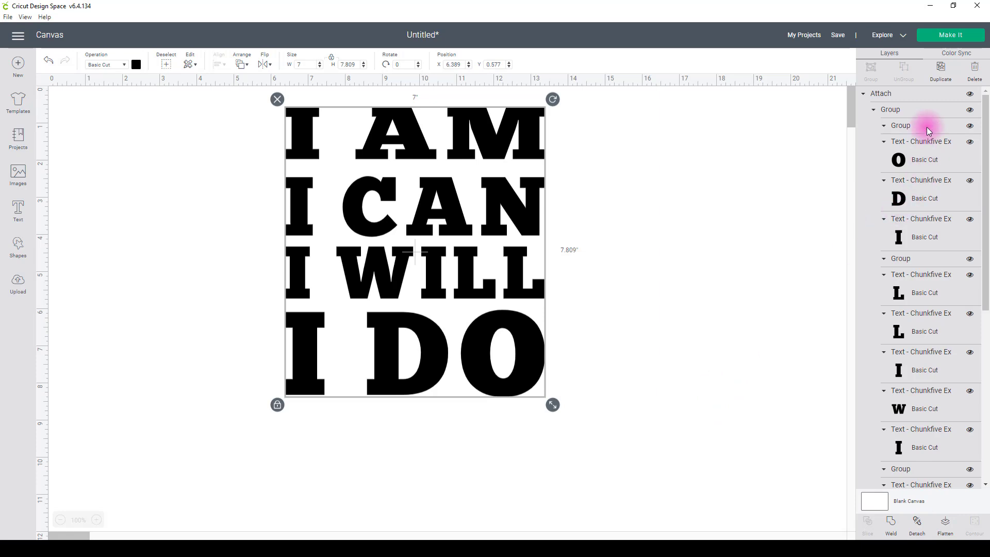
# Prepare the attached design for cutting with Mirror turned on for its mat and continue to the material selection
pyautogui.click(950, 35)
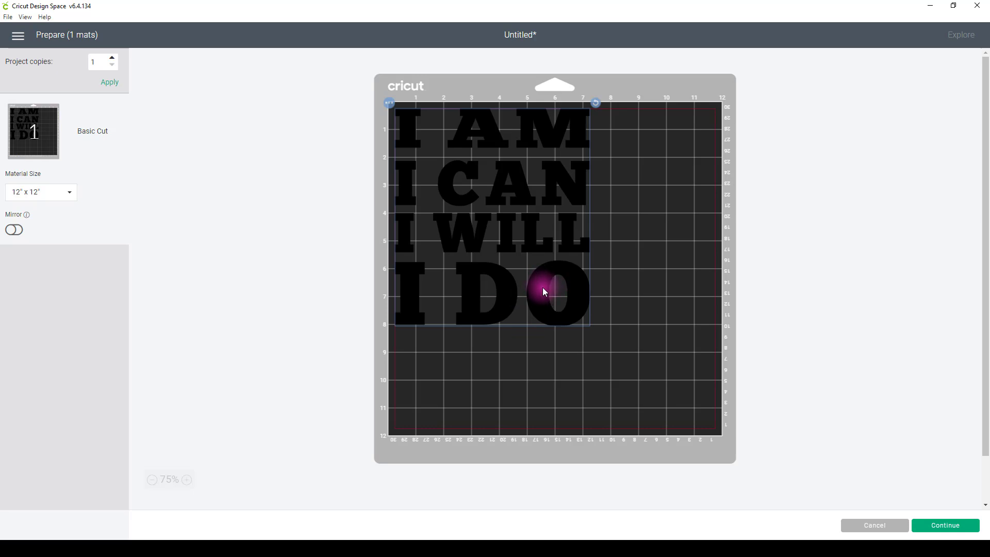
pyautogui.click(20, 230)
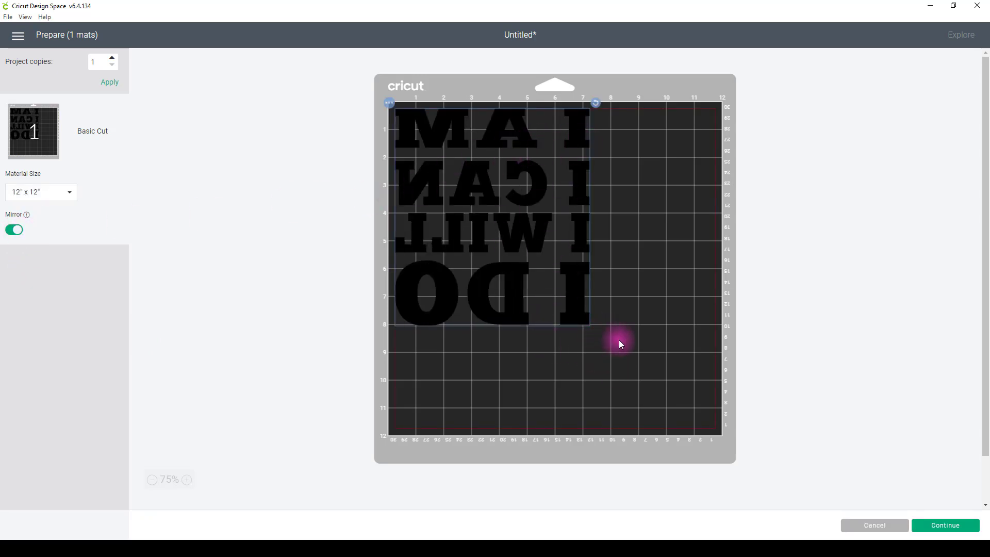
pyautogui.click(947, 532)
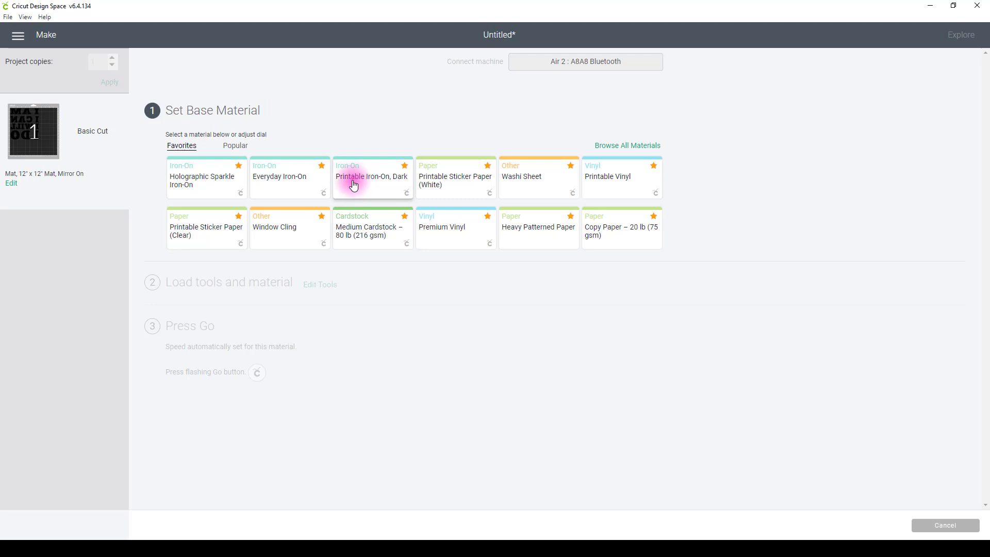
# Browse all materials and search for "FLOCK", then for "htv glitter"
pyautogui.click(615, 150)
pyautogui.click(653, 83)
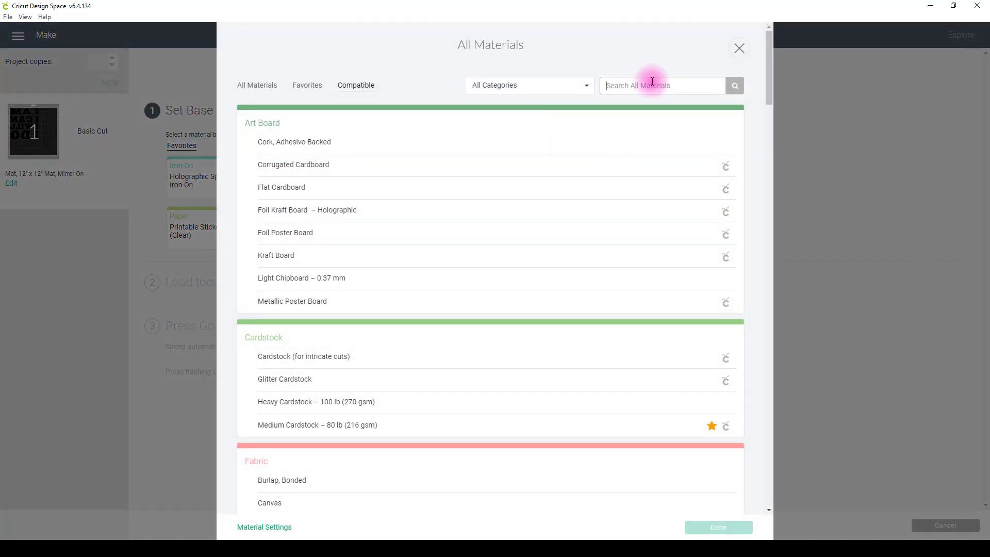
pyautogui.write('FLOCK')
pyautogui.press('Return')
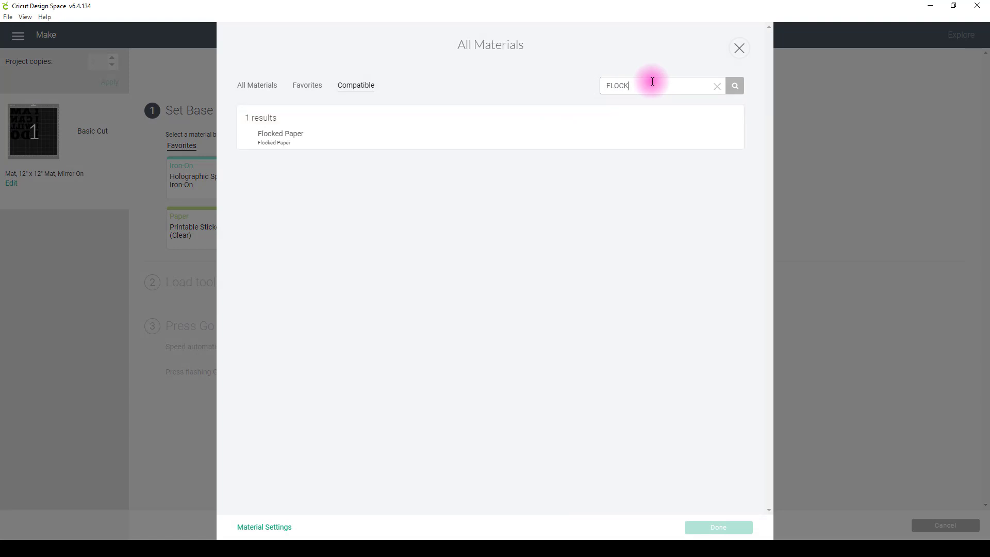
pyautogui.moveTo(653, 82); pyautogui.dragTo(575, 87)
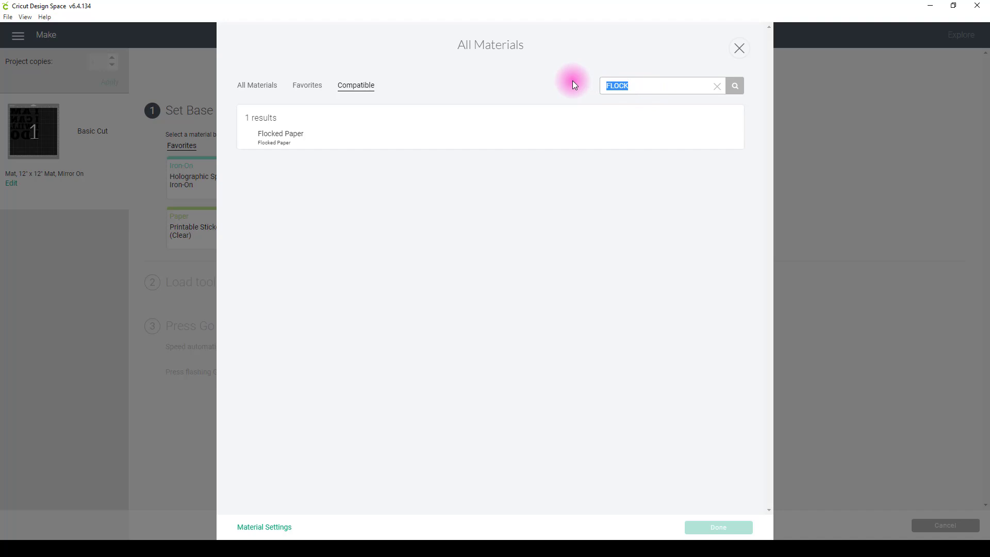
pyautogui.write('htv glitter')
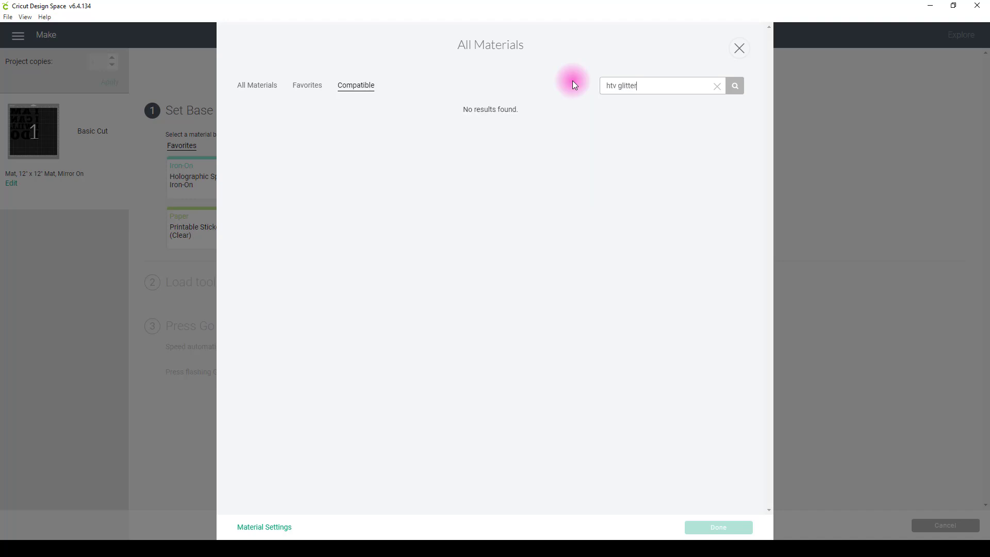
# Search the materials for "glitter" instead and set Glitter Iron-On as the base material
pyautogui.press('BackSpace')
pyautogui.press('BackSpace')
pyautogui.press('BackSpace')
pyautogui.press('BackSpace')
pyautogui.press('BackSpace')
pyautogui.press('BackSpace')
pyautogui.press('BackSpace')
pyautogui.press('BackSpace')
pyautogui.press('BackSpace')
pyautogui.press('BackSpace')
pyautogui.press('BackSpace')
pyautogui.write('glitter')
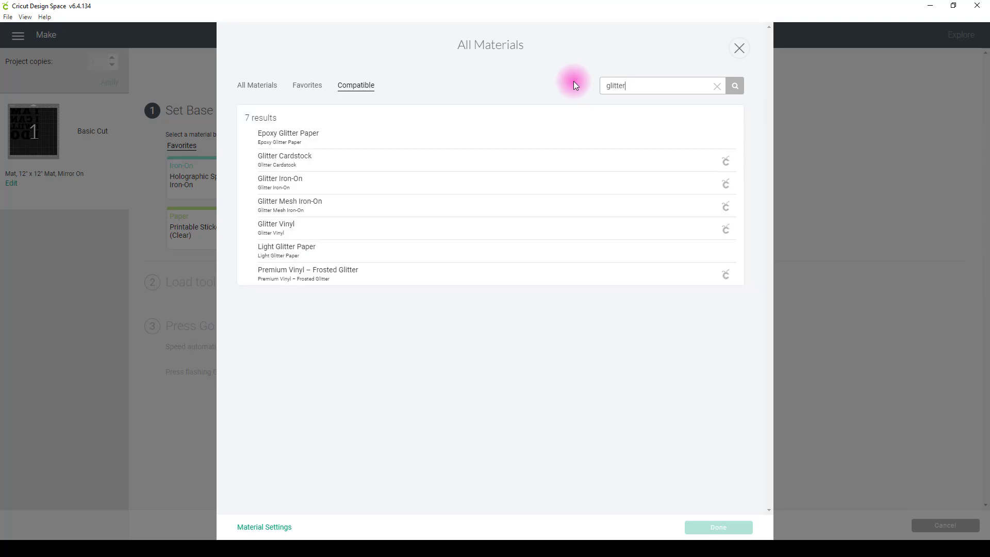
pyautogui.click(278, 183)
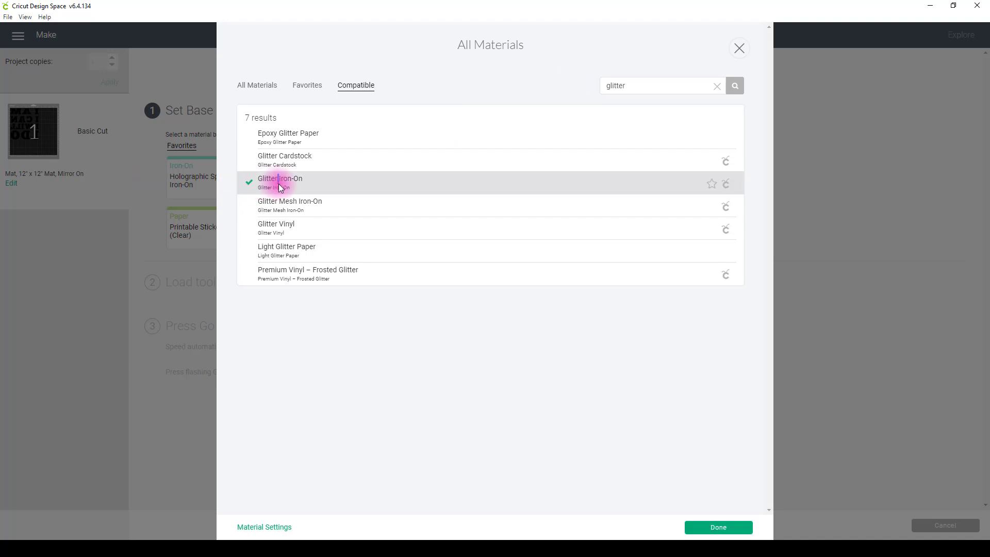
pyautogui.click(717, 528)
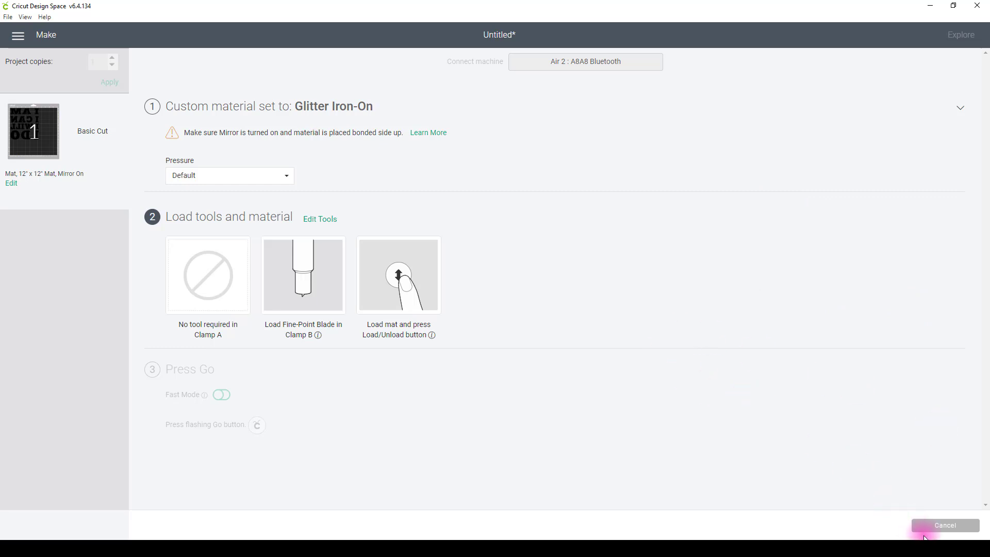
# Cancel out of the cut setup and the mat preview to return to the canvas
pyautogui.click(951, 531)
pyautogui.click(550, 54)
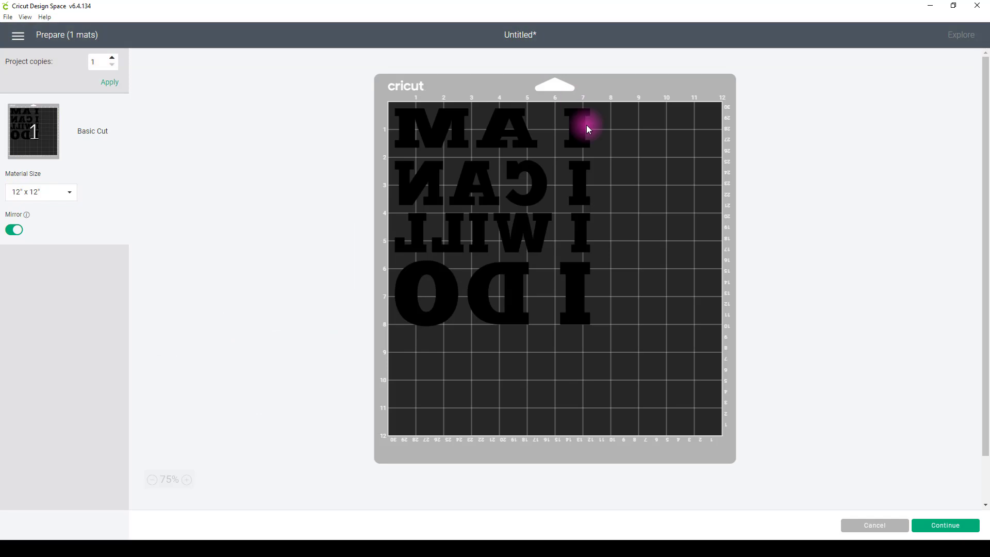
pyautogui.click(880, 529)
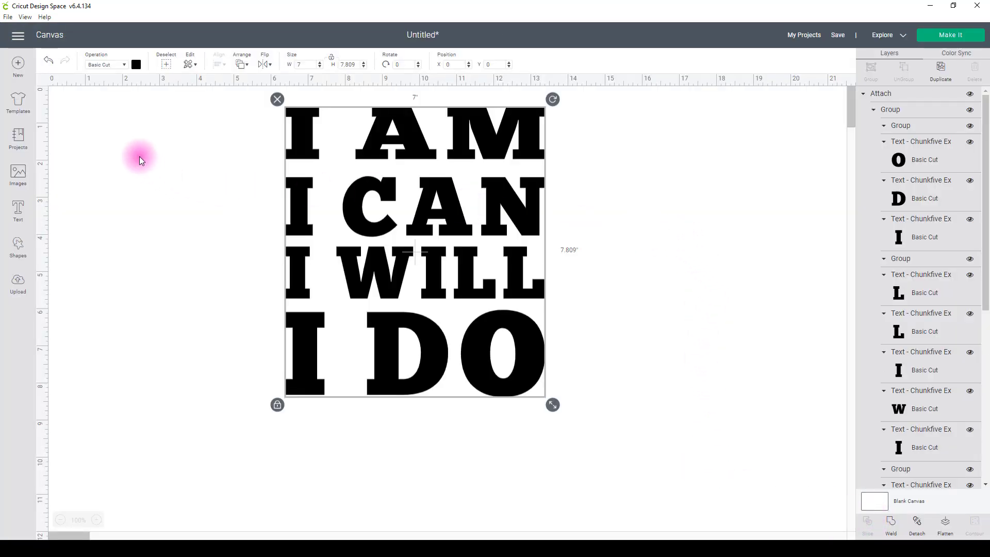
# Add a star about 0.8 inches wide beside the I AM and I CAN lines and color it light gray
pyautogui.click(19, 246)
pyautogui.click(64, 282)
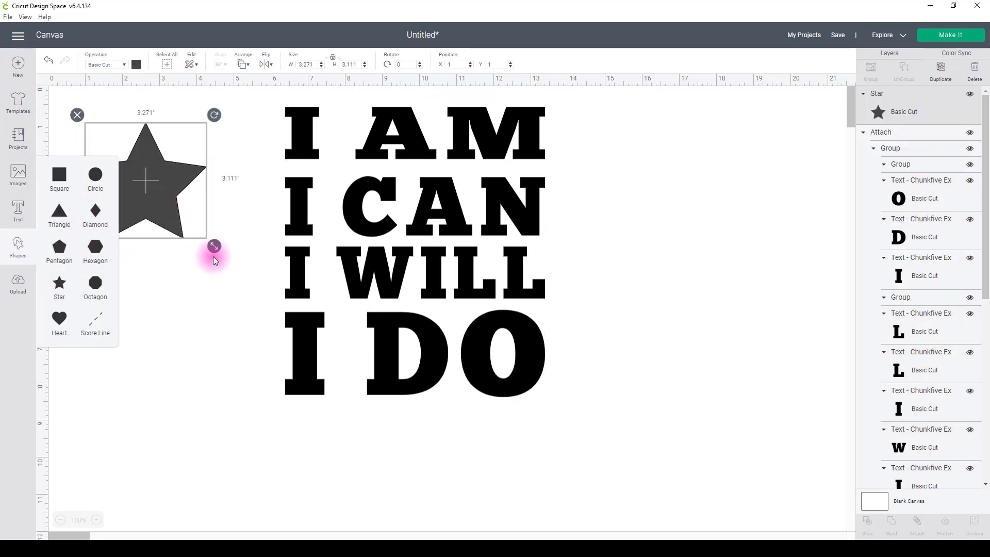
pyautogui.moveTo(215, 246); pyautogui.dragTo(221, 166)
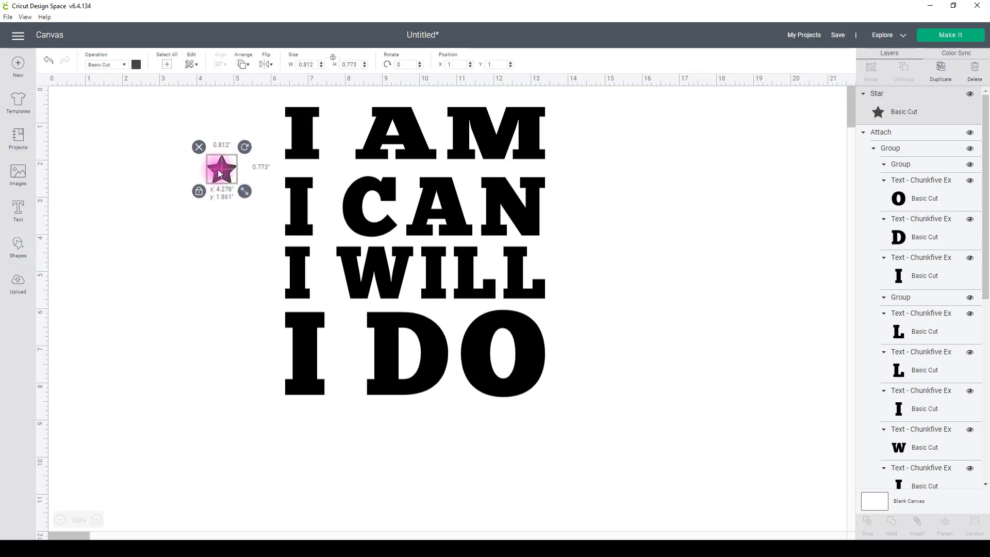
pyautogui.click(136, 66)
pyautogui.click(147, 113)
pyautogui.click(153, 316)
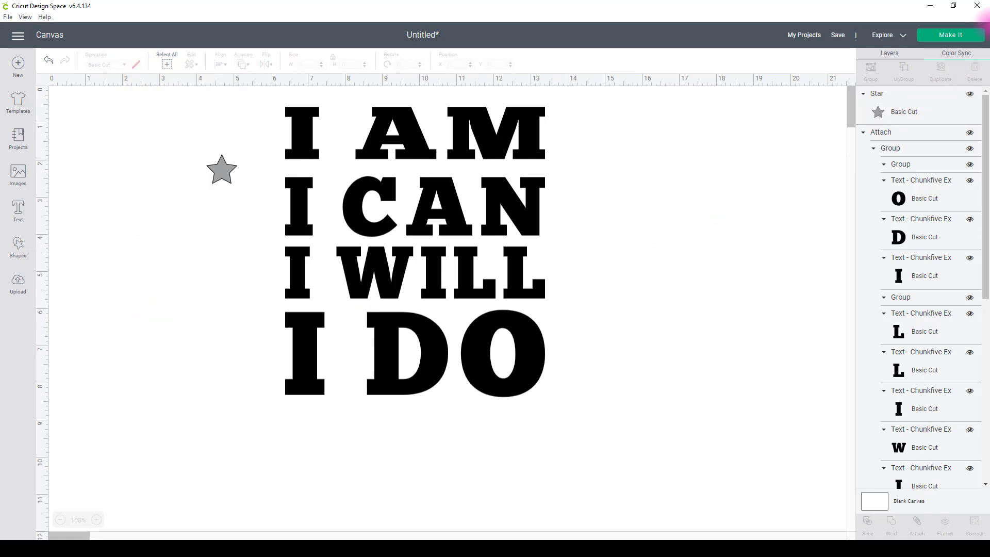
# Prepare both mats for cutting, filter the materials to the Iron-On category, and set Glitter Iron-On as the base material
pyautogui.click(952, 36)
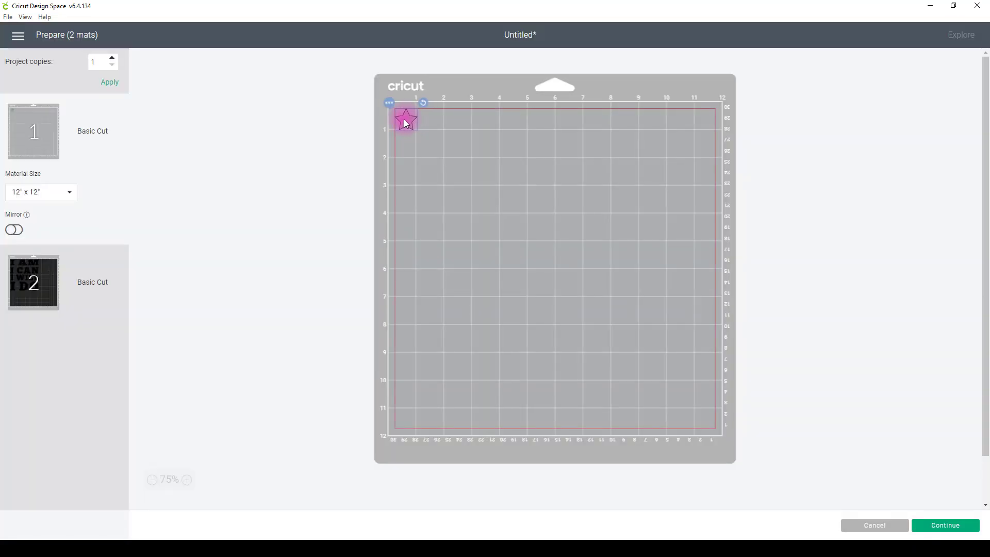
pyautogui.click(949, 525)
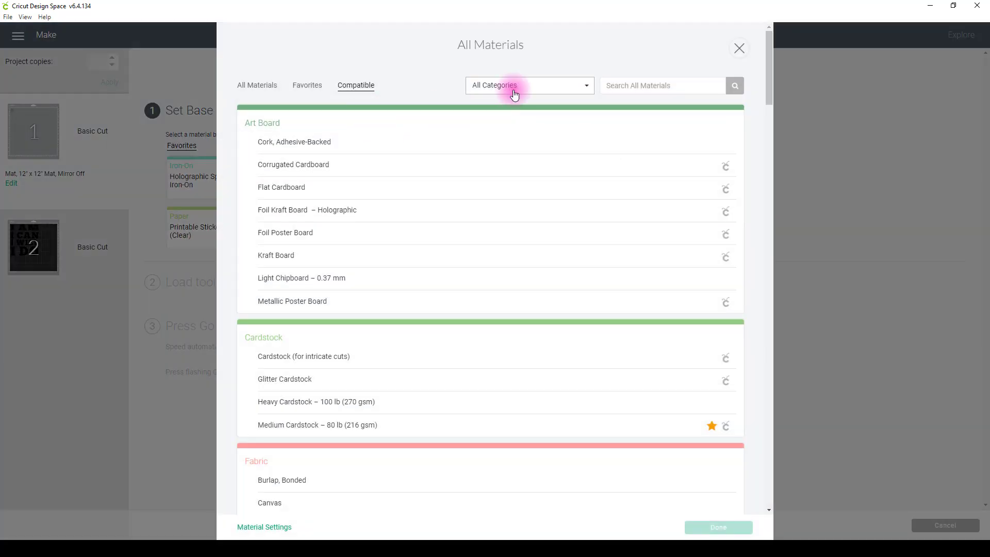
pyautogui.click(578, 86)
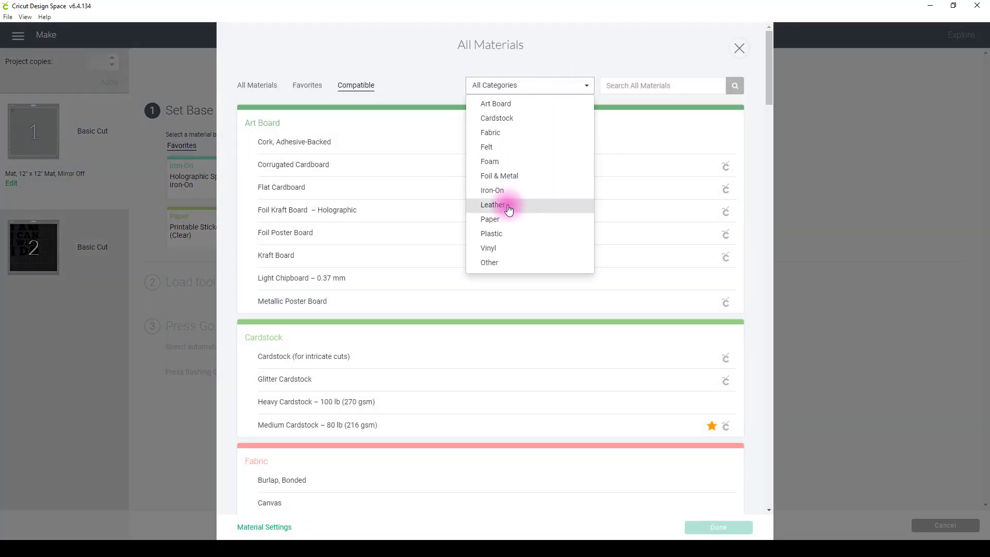
pyautogui.click(503, 190)
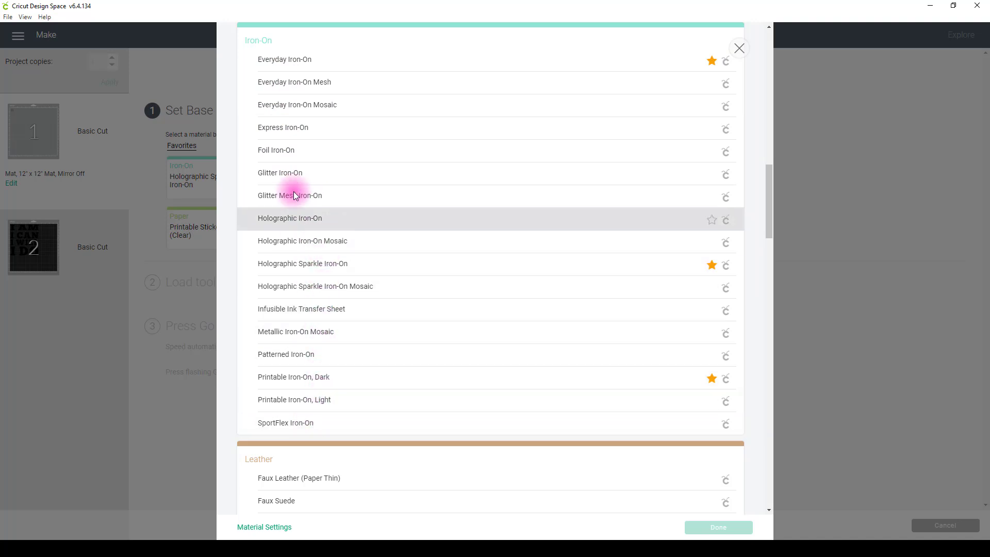
pyautogui.click(286, 174)
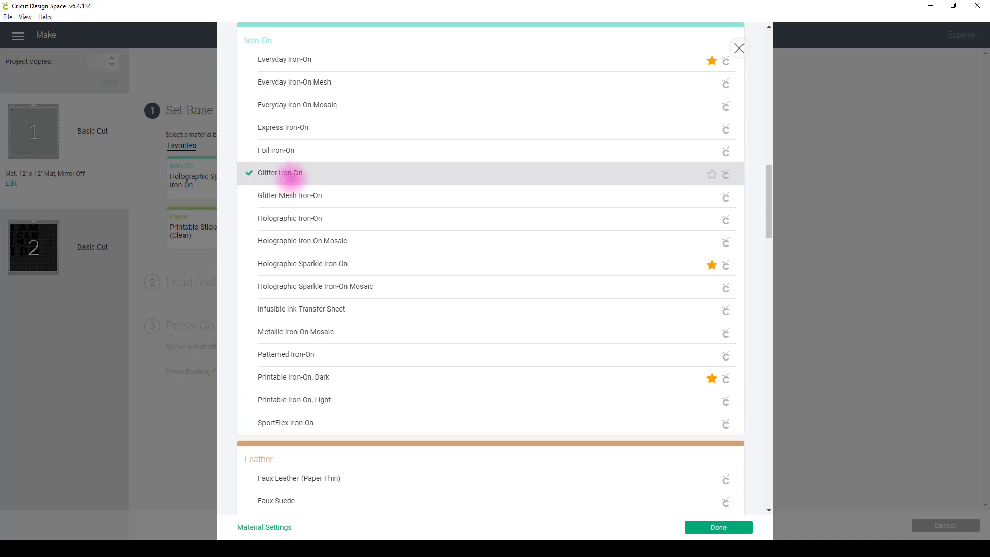
pyautogui.click(731, 531)
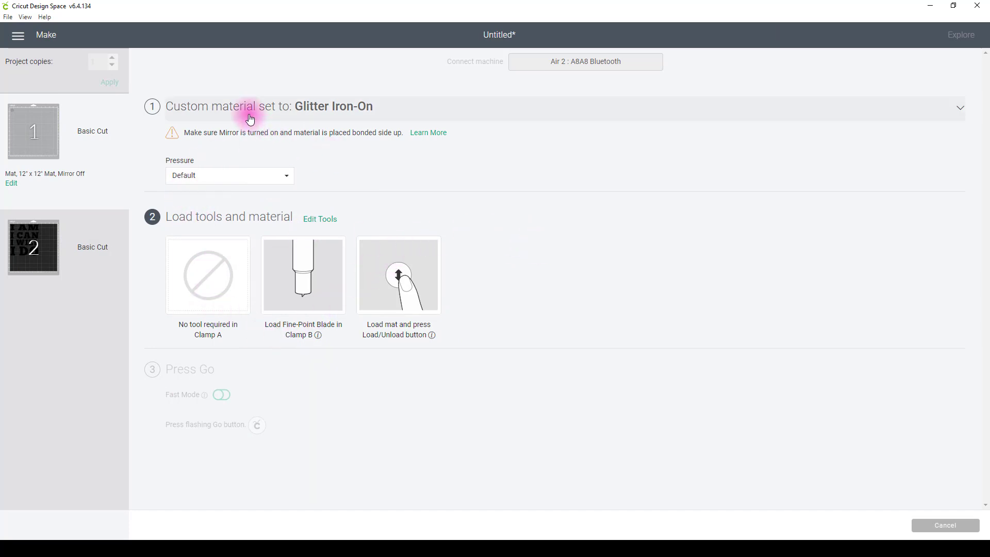
# Switch to the second mat with the lettering and check which base material it uses
pyautogui.moveTo(17, 125)
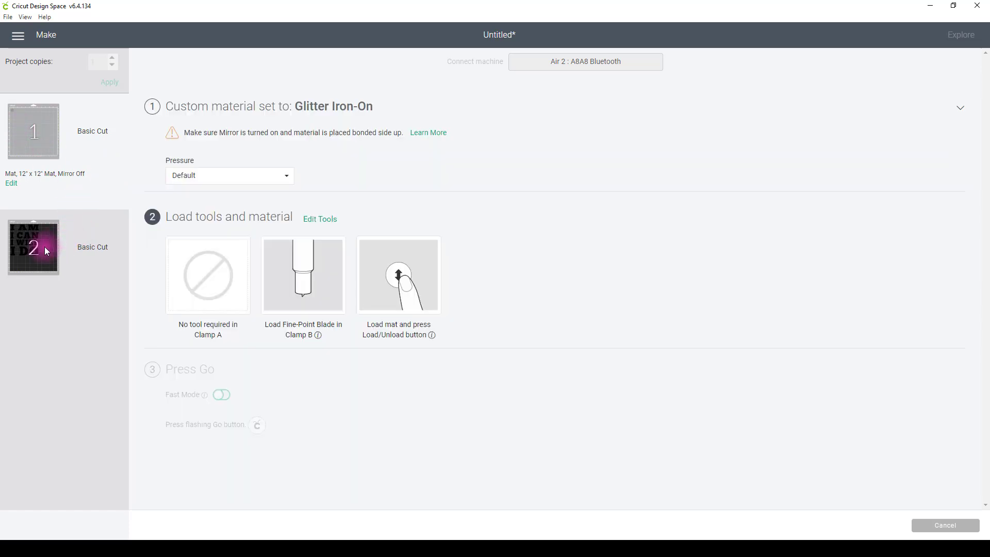
pyautogui.click(48, 251)
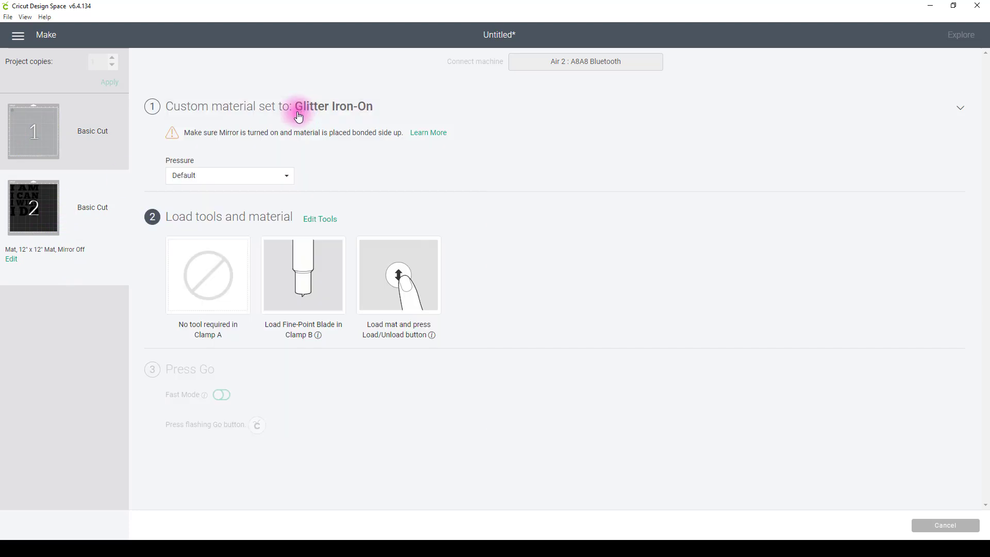
pyautogui.moveTo(45, 219)
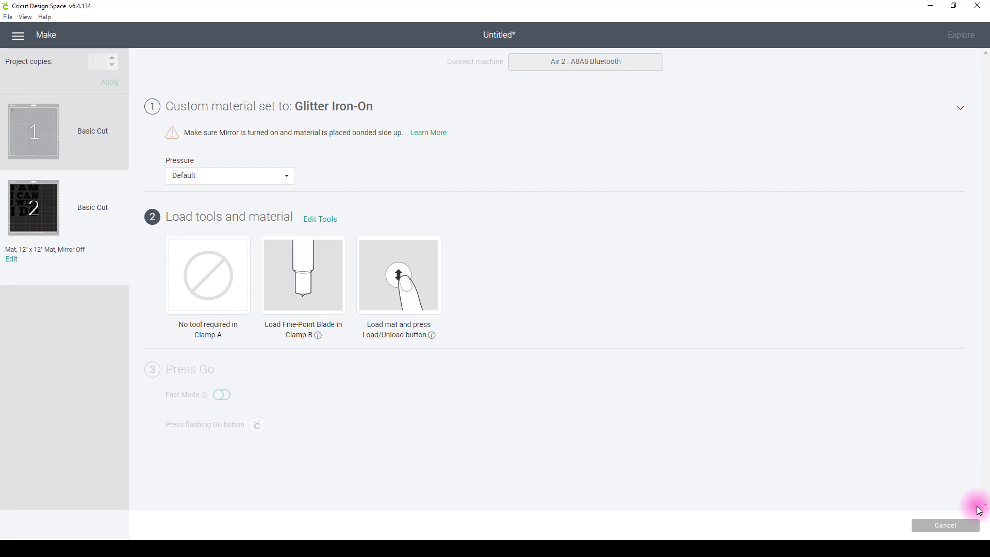
# Cancel the cut and reposition the lettering on the second mat, starting about 1.3 inches across and 1 inch down
pyautogui.click(947, 534)
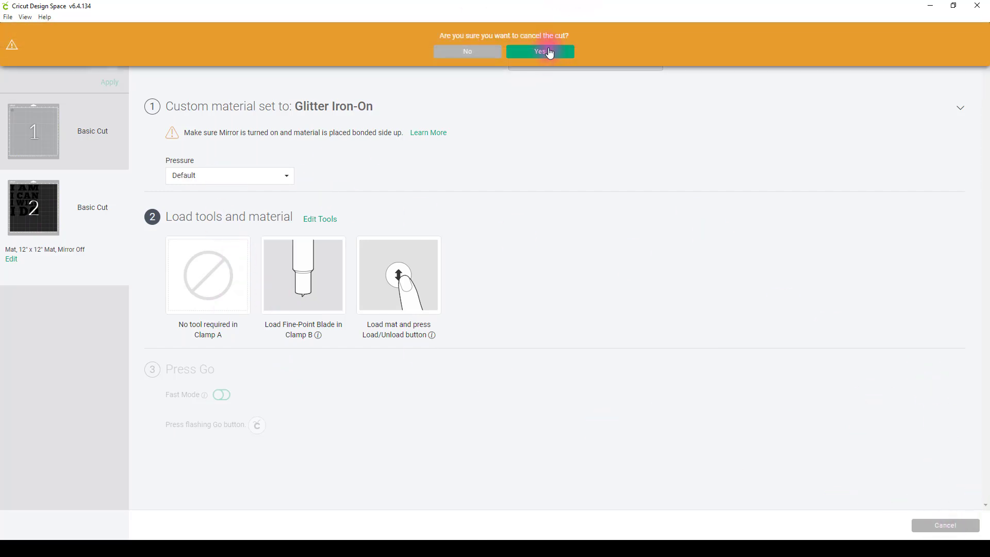
pyautogui.click(546, 49)
pyautogui.moveTo(521, 261)
pyautogui.moveTo(513, 243); pyautogui.dragTo(533, 261)
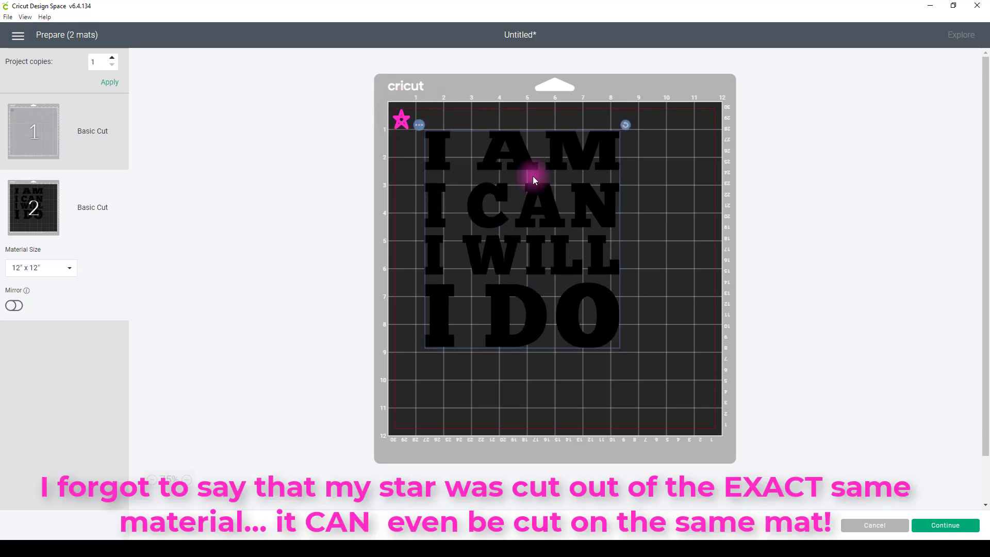
# Return to the cut setup with Everyday Iron-On as the base material and check the star mat and the lettering mat
pyautogui.click(938, 527)
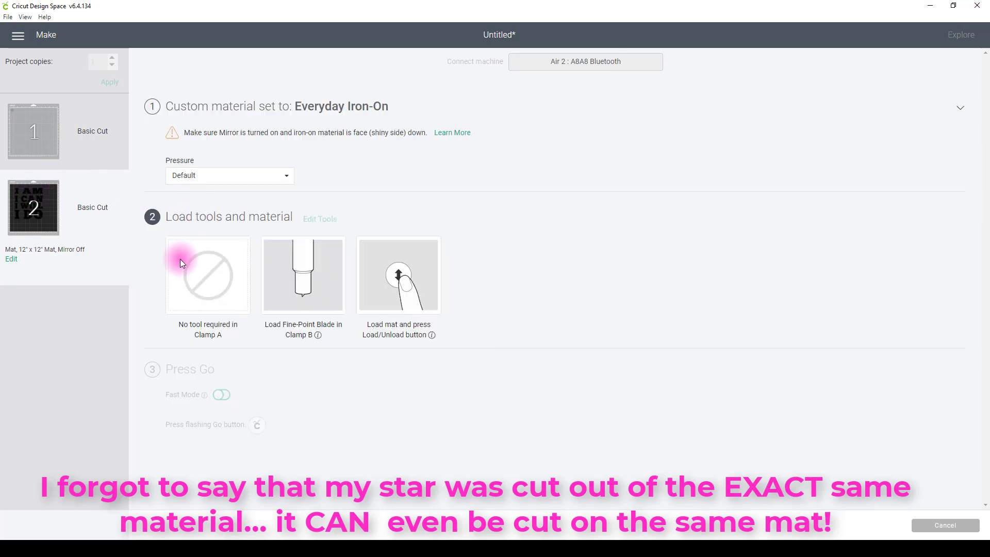
pyautogui.click(37, 144)
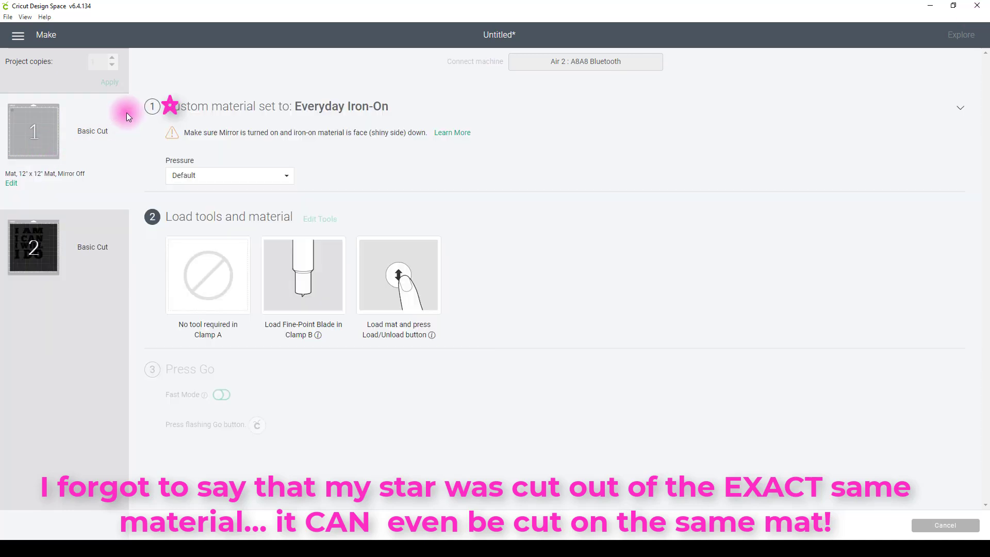
pyautogui.moveTo(48, 154)
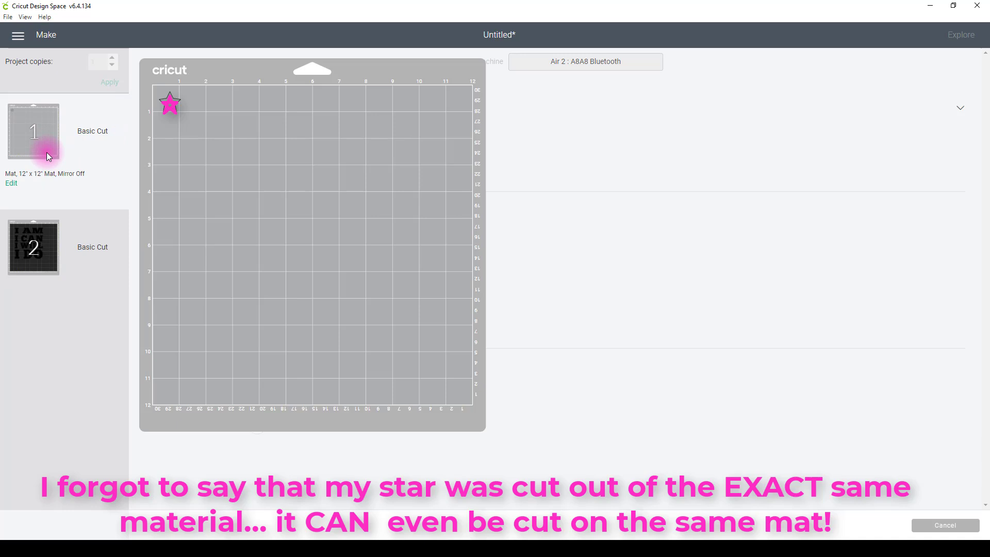
pyautogui.click(41, 249)
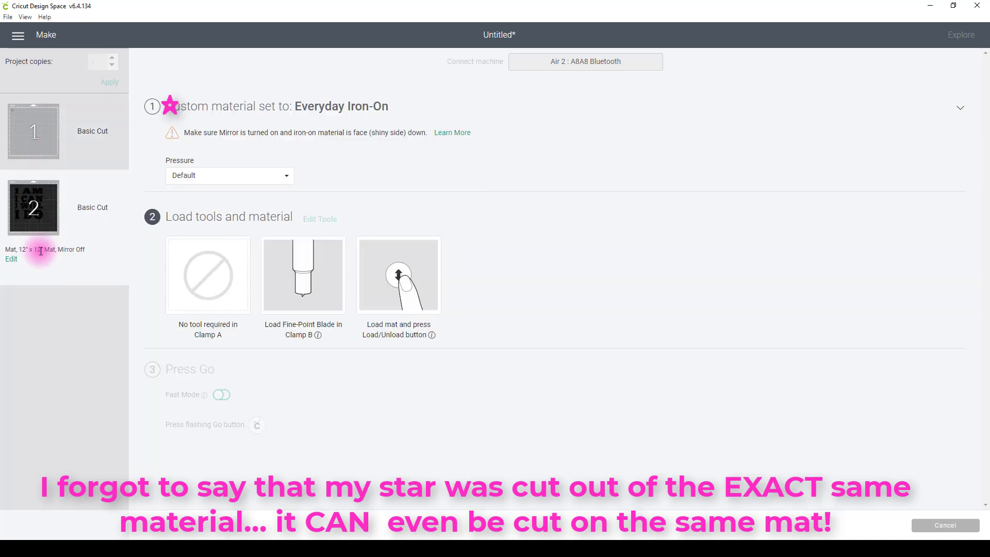